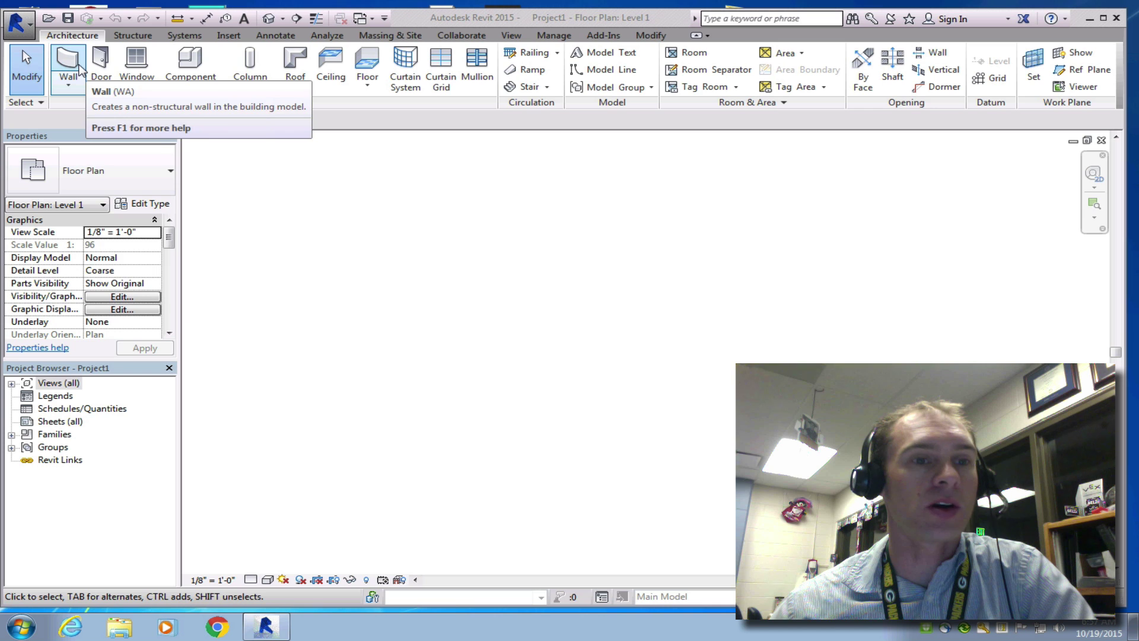
Step: Start the Wall tool on Level 1 and keep Basic Wall: Wall 1 as the wall type
{"action": "left_click", "coordinate": [81, 73]}
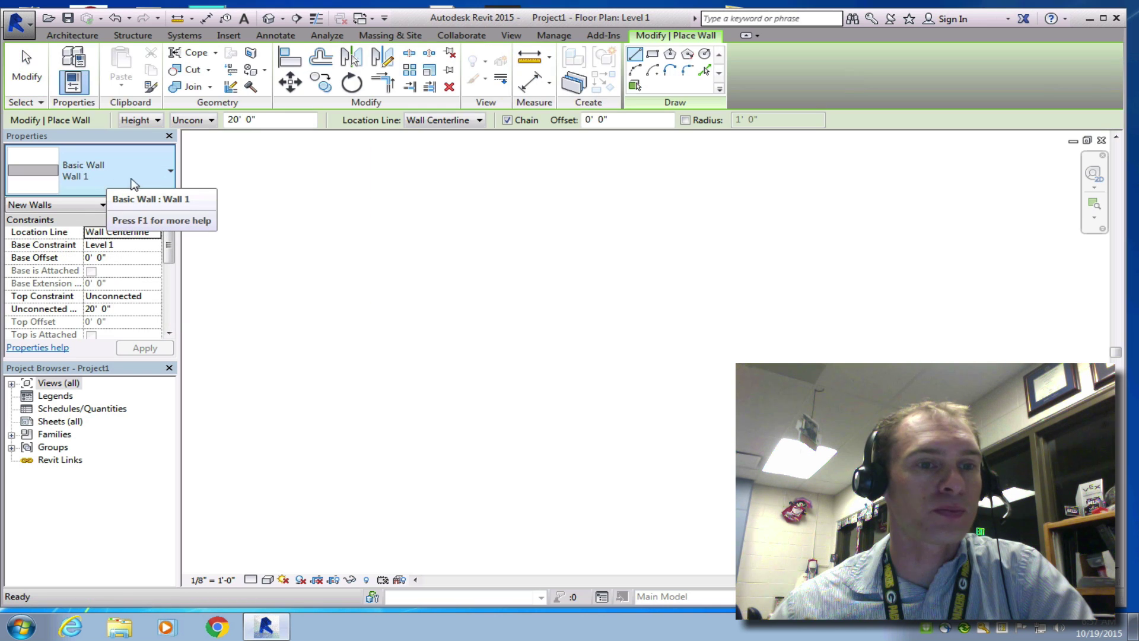
{"action": "left_click", "coordinate": [153, 173]}
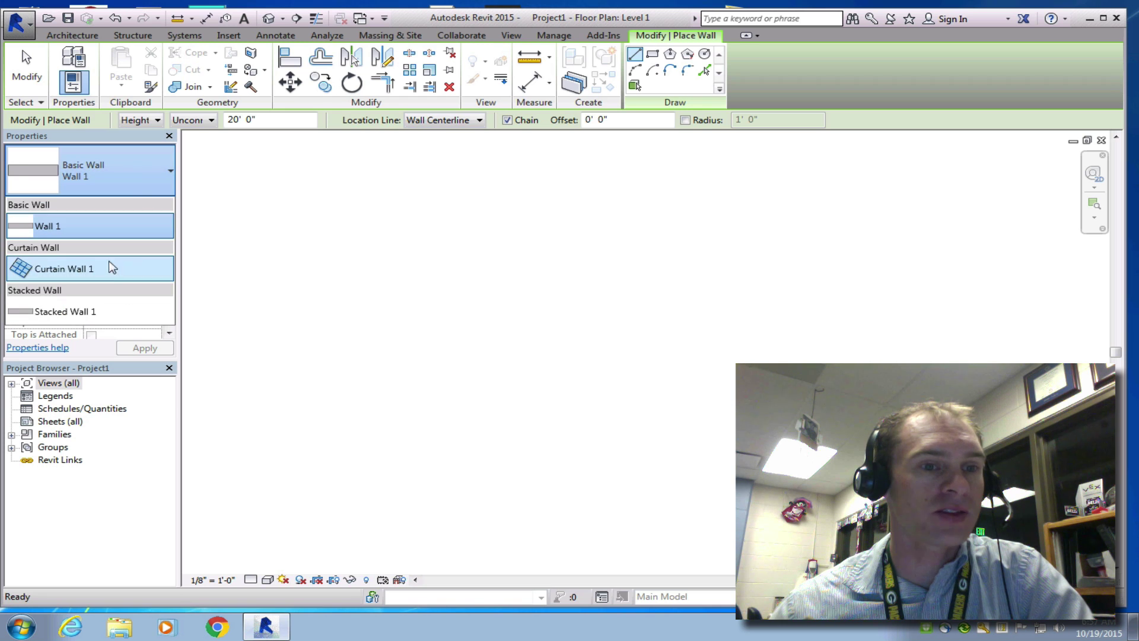
{"action": "left_click", "coordinate": [130, 174]}
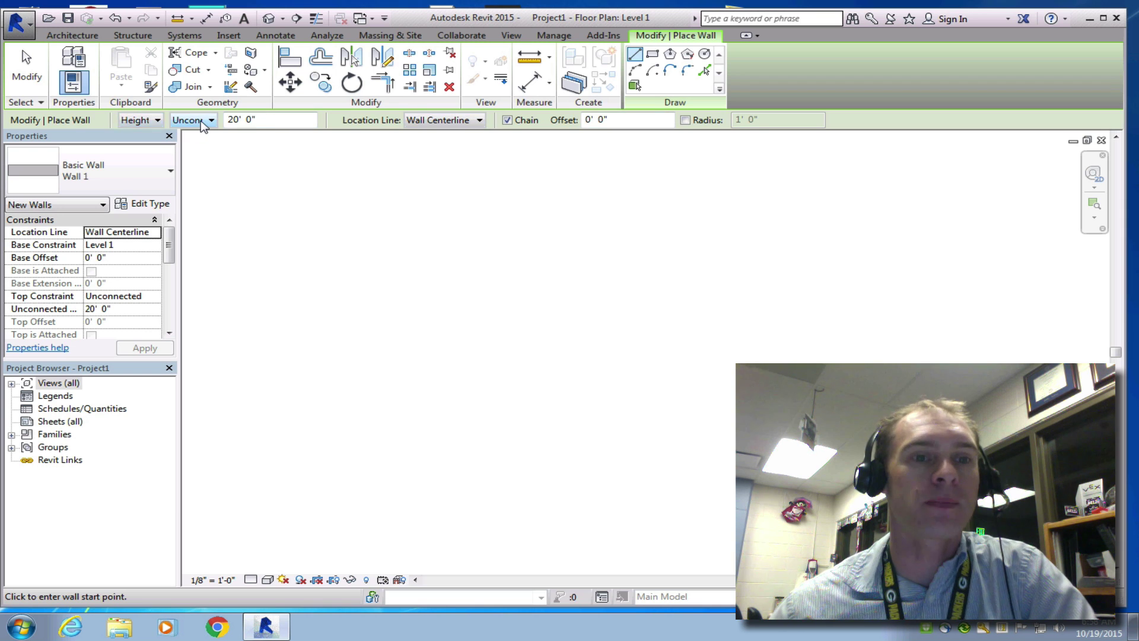
Step: Keep the wall top Unconnected and change the wall height from 20' 0" to 8' 0"
{"action": "left_click", "coordinate": [157, 121]}
{"action": "left_click", "coordinate": [158, 121]}
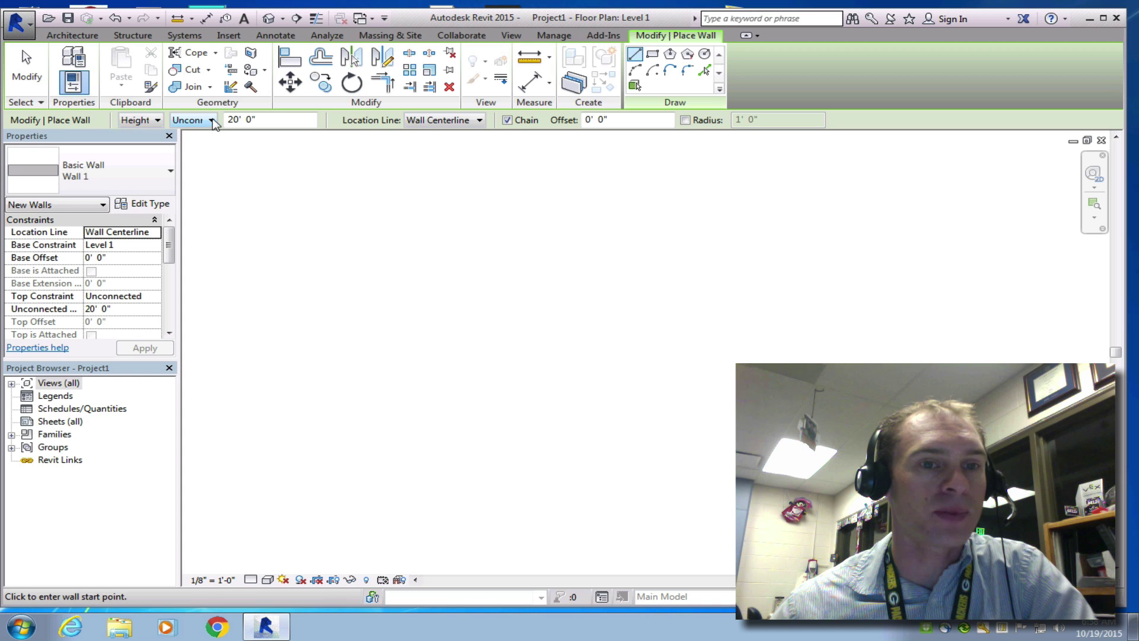
{"action": "left_click", "coordinate": [211, 121]}
{"action": "key", "text": "Up"}
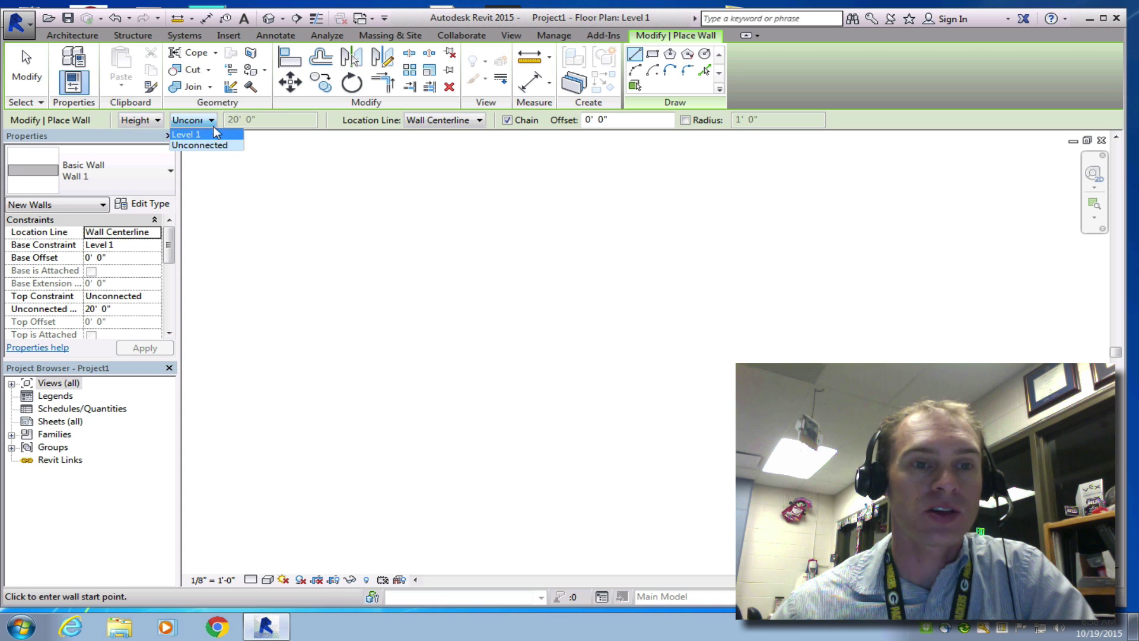
{"action": "left_click", "coordinate": [212, 144]}
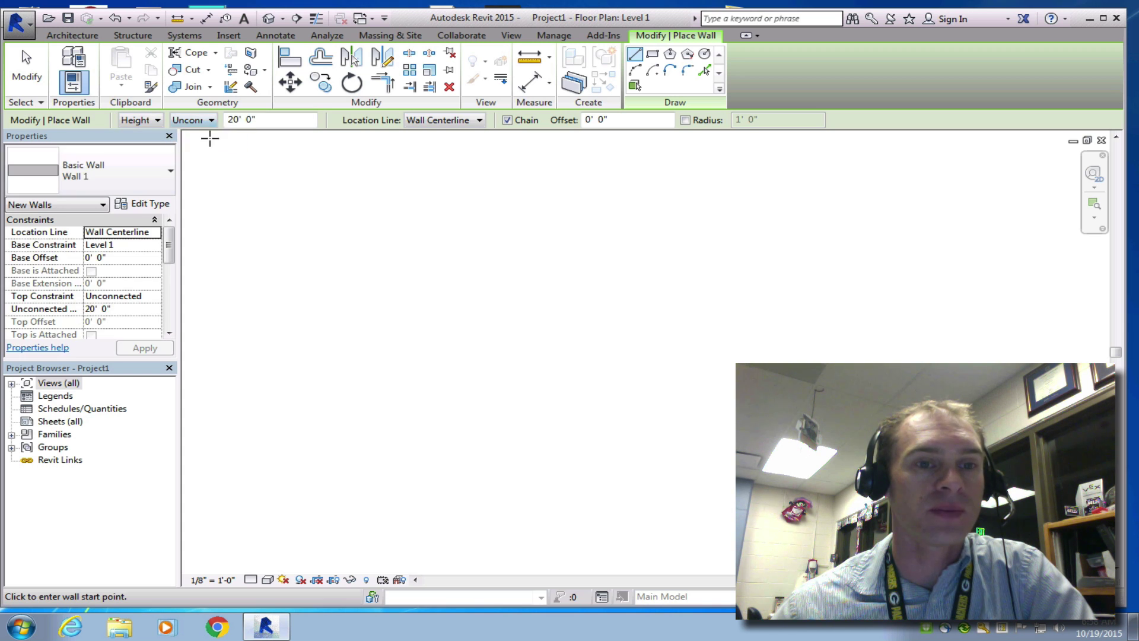
{"action": "left_click", "coordinate": [234, 119]}
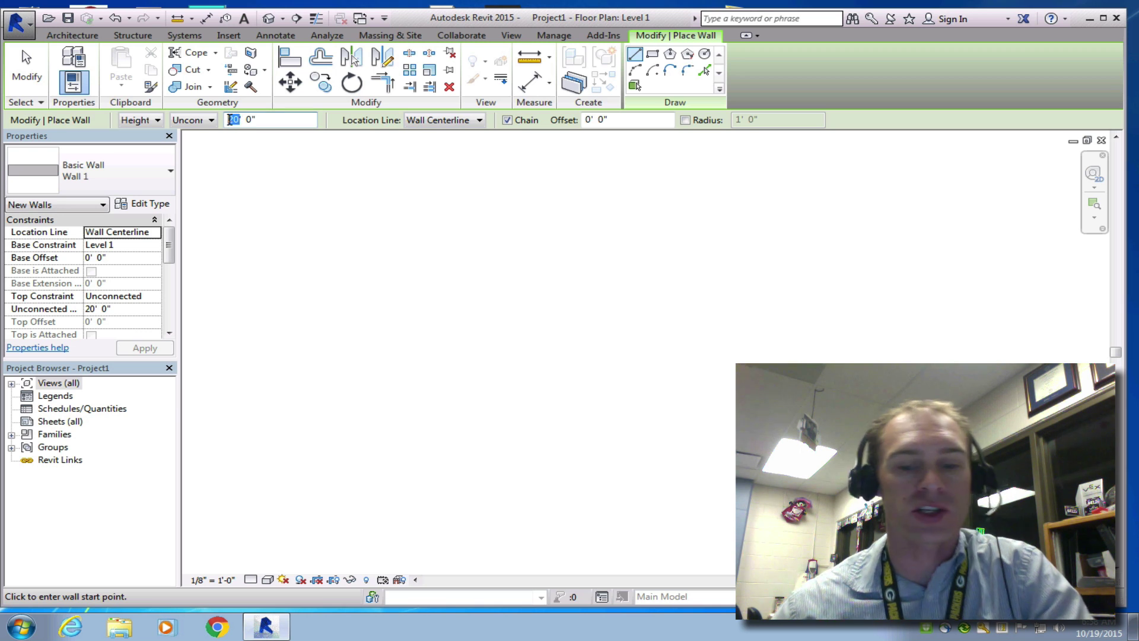
{"action": "type", "text": "8"}
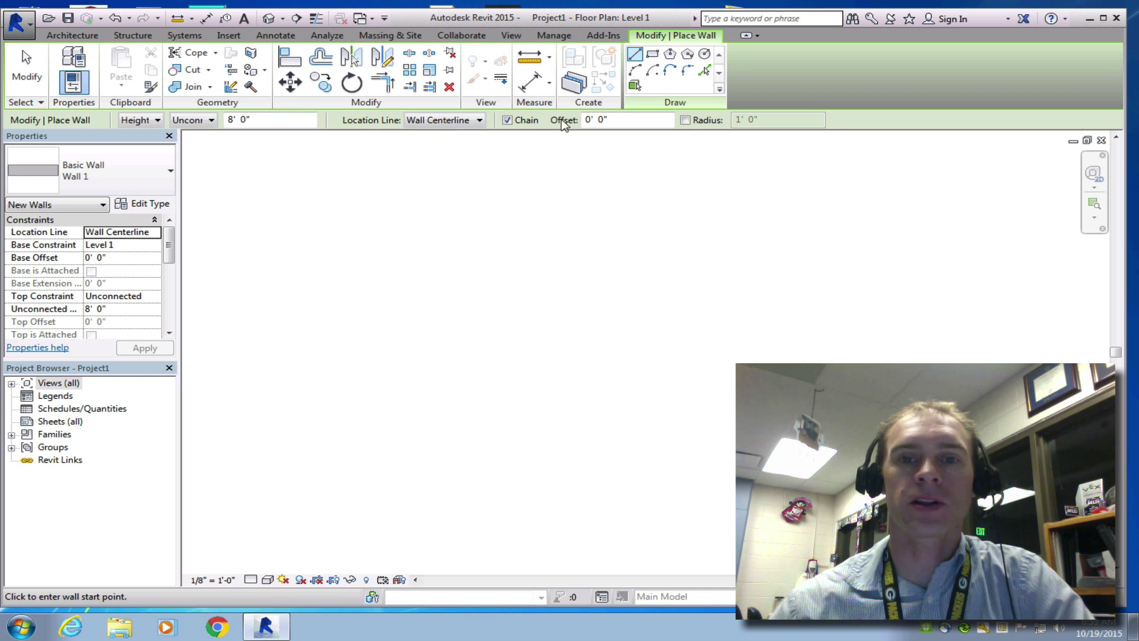
Step: Draw a four-wall rectangle from two diagonal corners with the Rectangle option, then exit the Wall tool
{"action": "left_click", "coordinate": [652, 53]}
{"action": "left_click", "coordinate": [520, 274]}
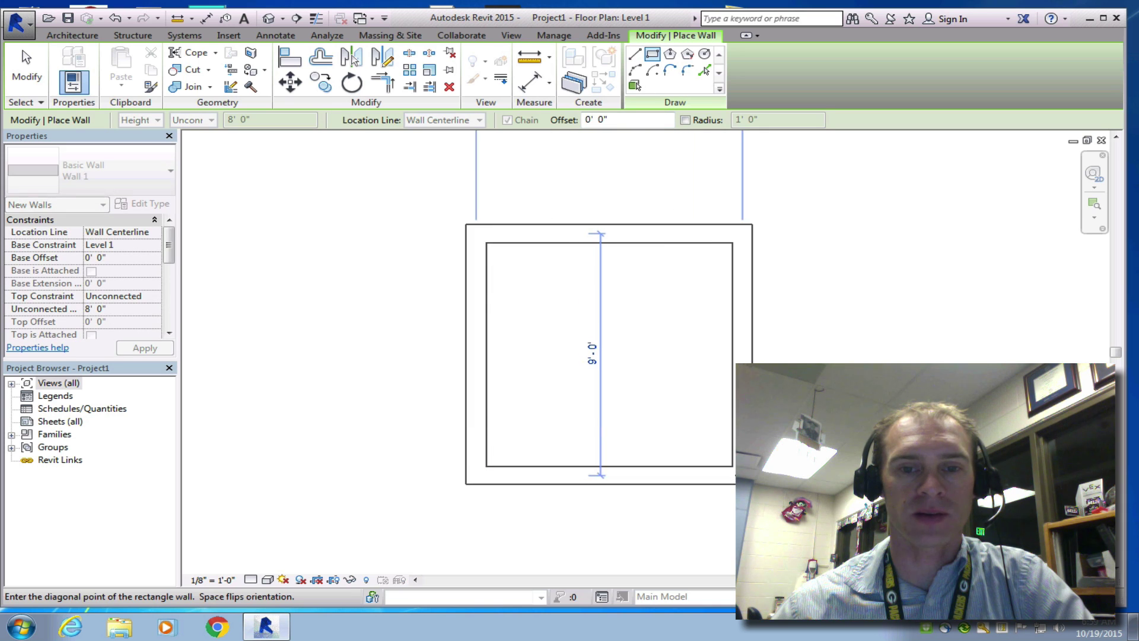
{"action": "left_click", "coordinate": [742, 474]}
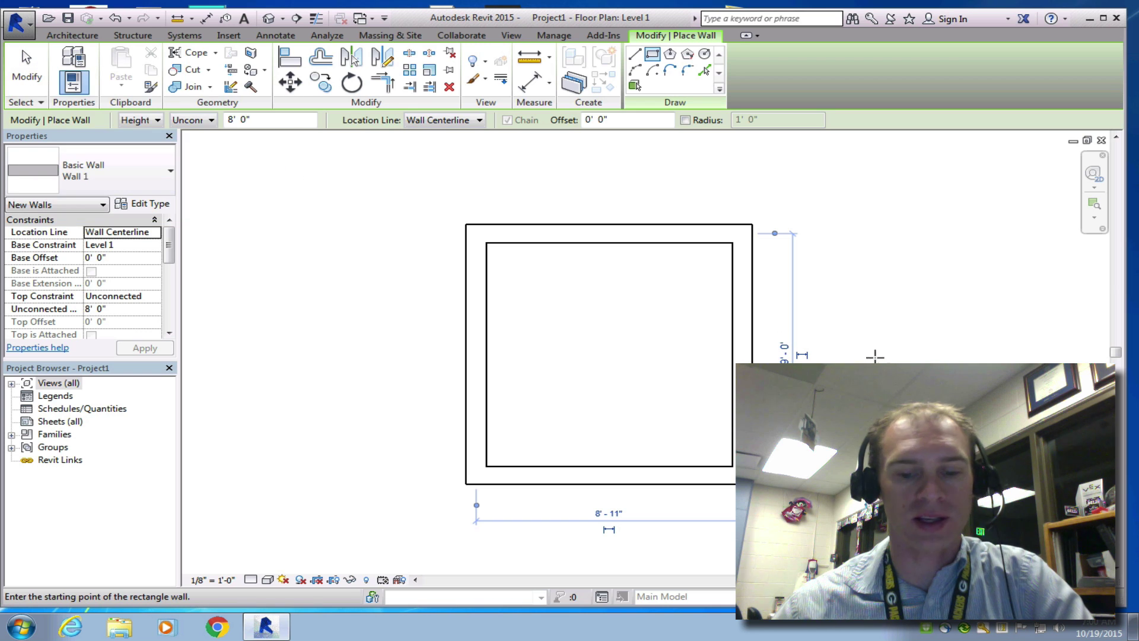
{"action": "key", "text": "Escape"}
{"action": "key", "text": "Escape"}
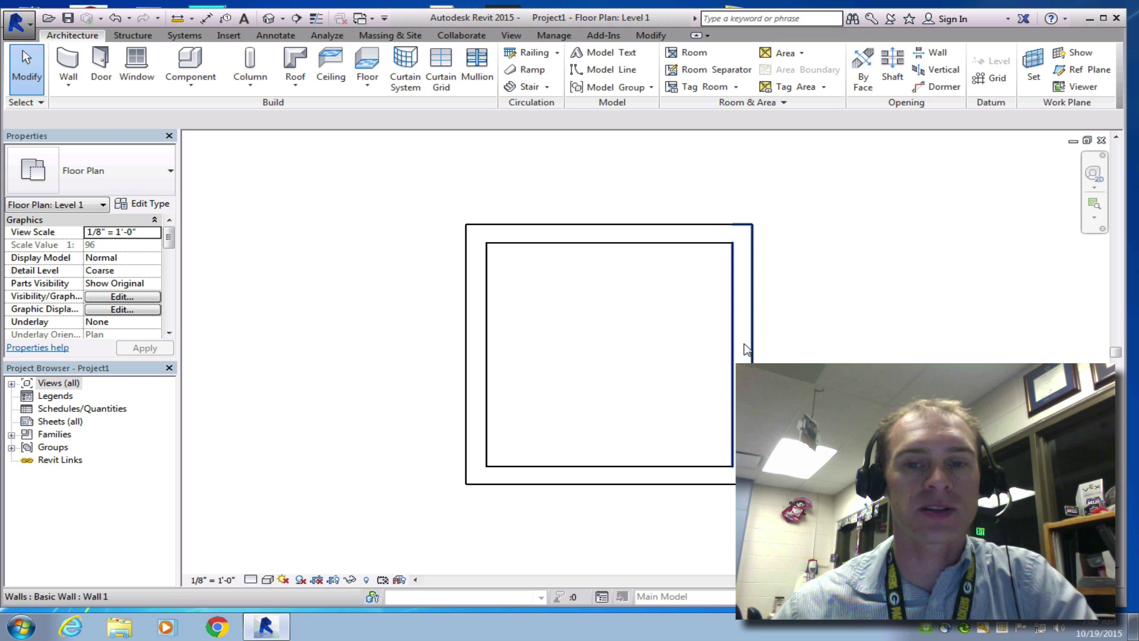
Step: Set the rectangle's width to 12' through the right wall's temporary dimension
{"action": "left_click", "coordinate": [747, 350]}
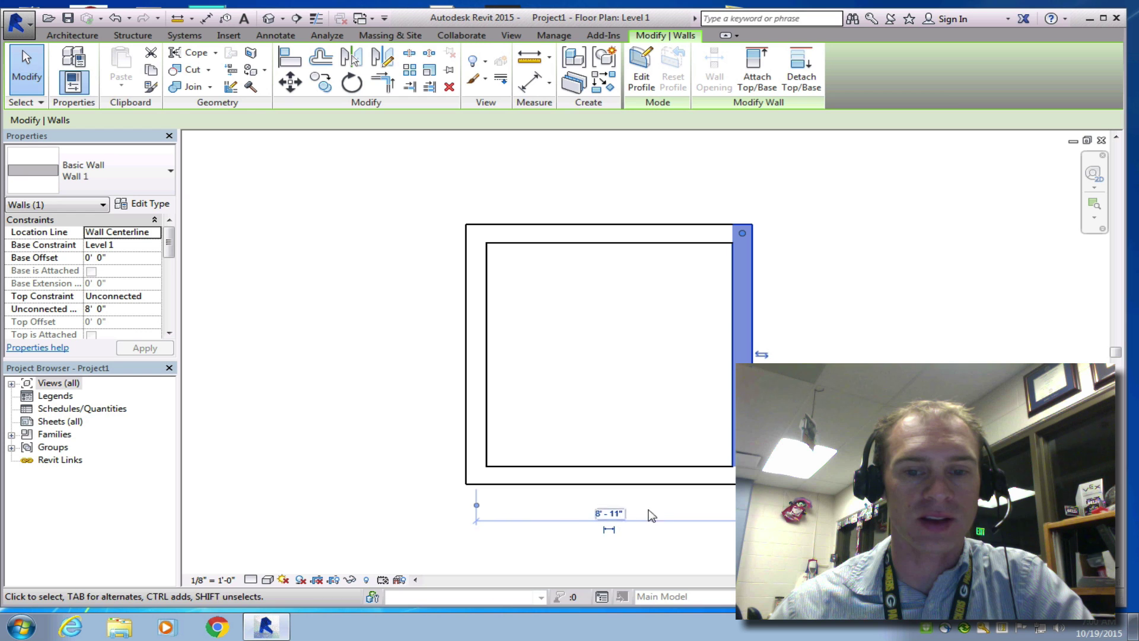
{"action": "left_click", "coordinate": [609, 514]}
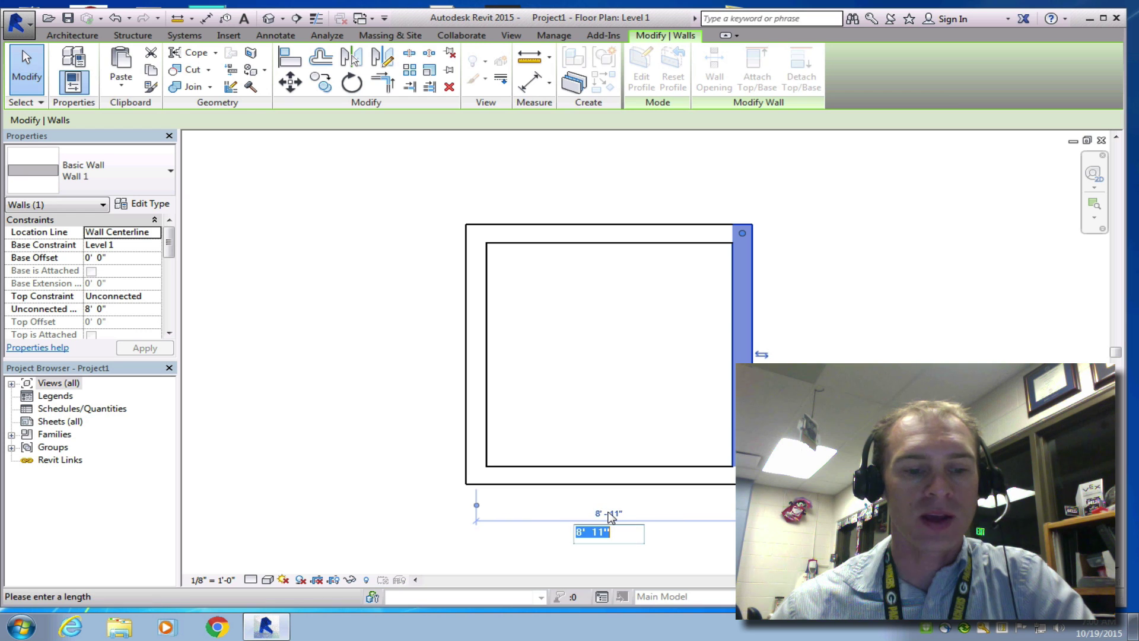
{"action": "type", "text": "12"}
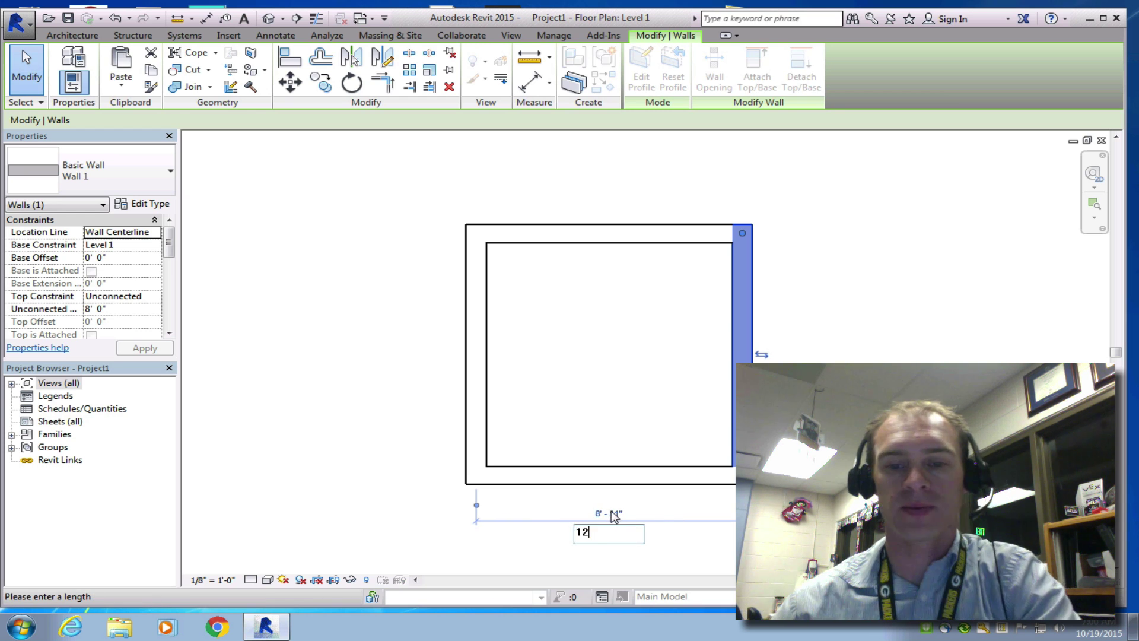
{"action": "key", "text": "Return"}
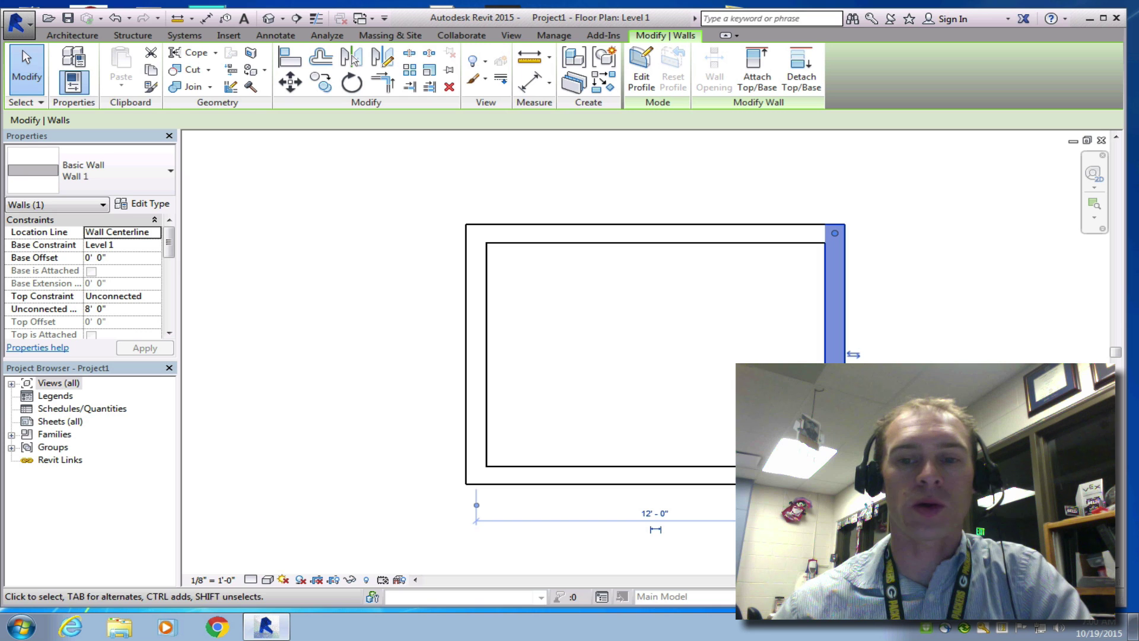
Step: Set the rectangle's length to 16' through the top wall's temporary dimension
{"action": "left_click", "coordinate": [766, 233]}
{"action": "left_click", "coordinate": [876, 353]}
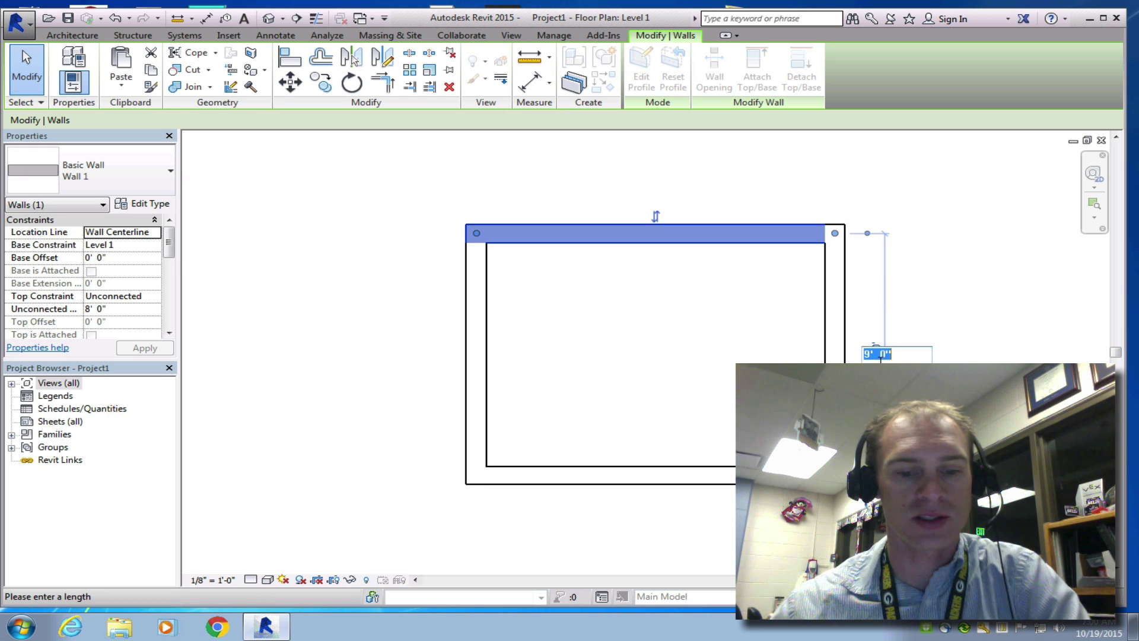
{"action": "type", "text": "16"}
{"action": "key", "text": "Return"}
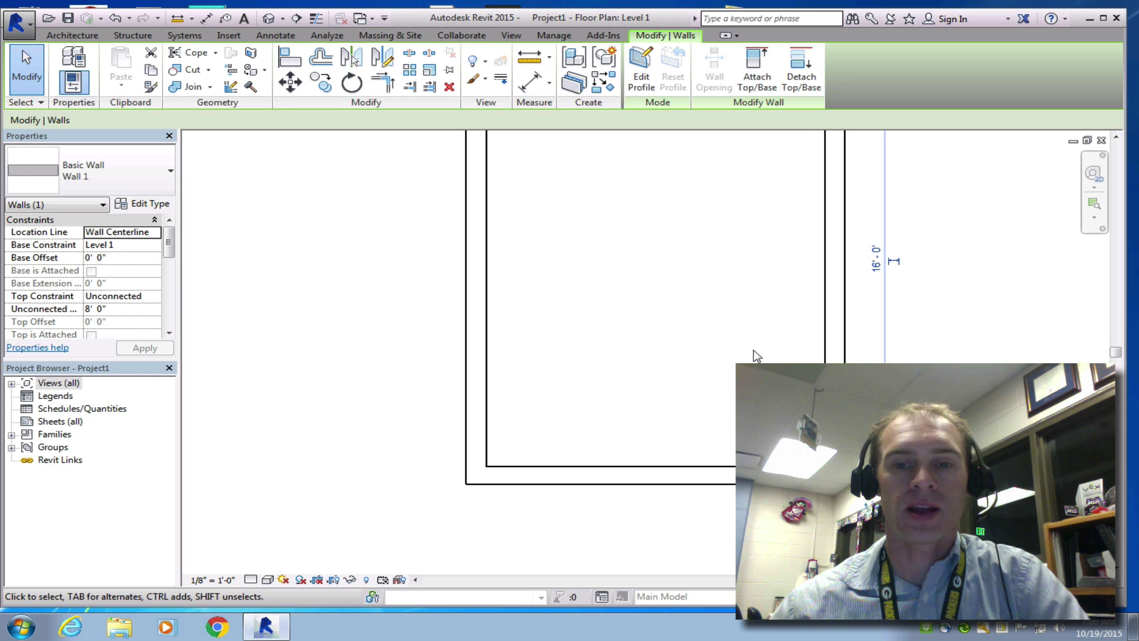
{"action": "scroll", "coordinate": [737, 350], "scroll_direction": "down", "scroll_amount": 1}
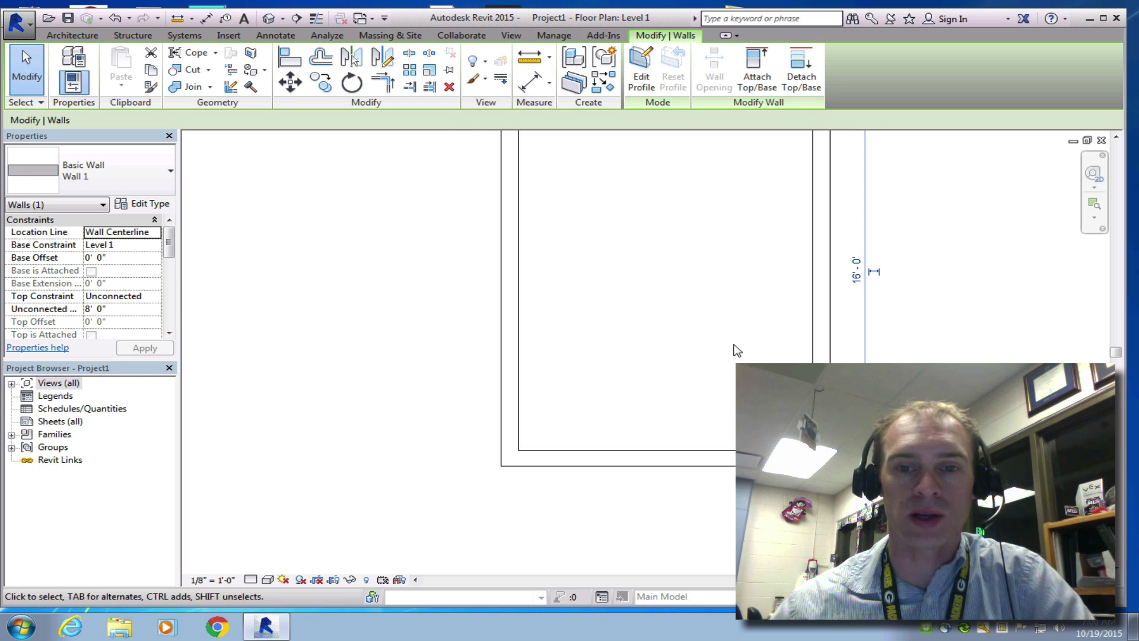
{"action": "scroll", "coordinate": [738, 351], "scroll_direction": "down", "scroll_amount": 2}
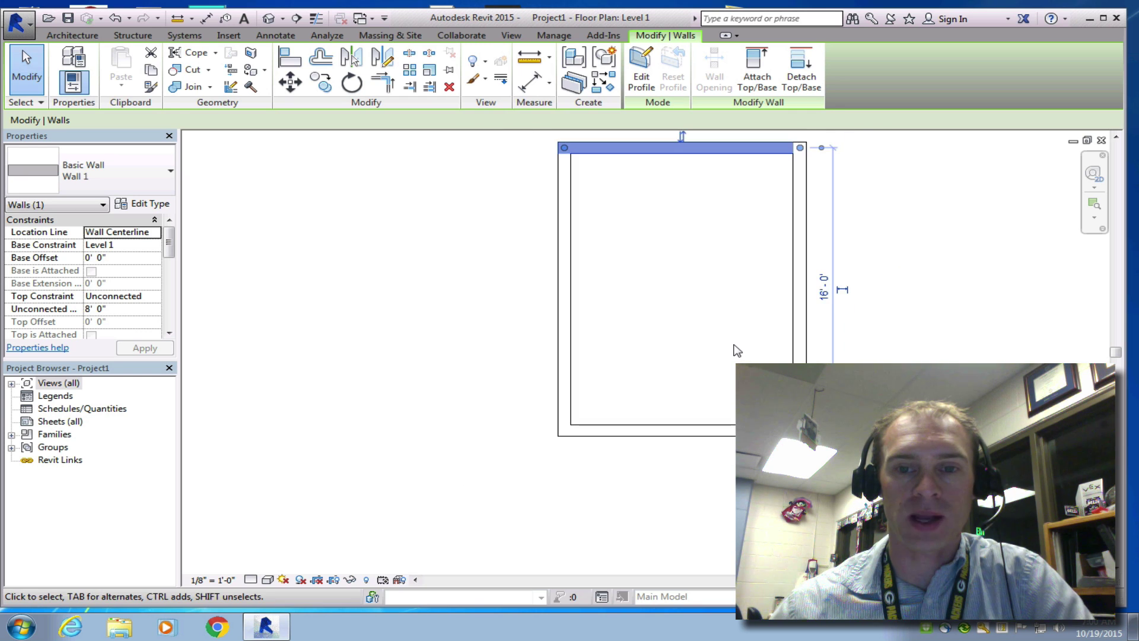
{"action": "scroll", "coordinate": [738, 351], "scroll_direction": "down", "scroll_amount": 1}
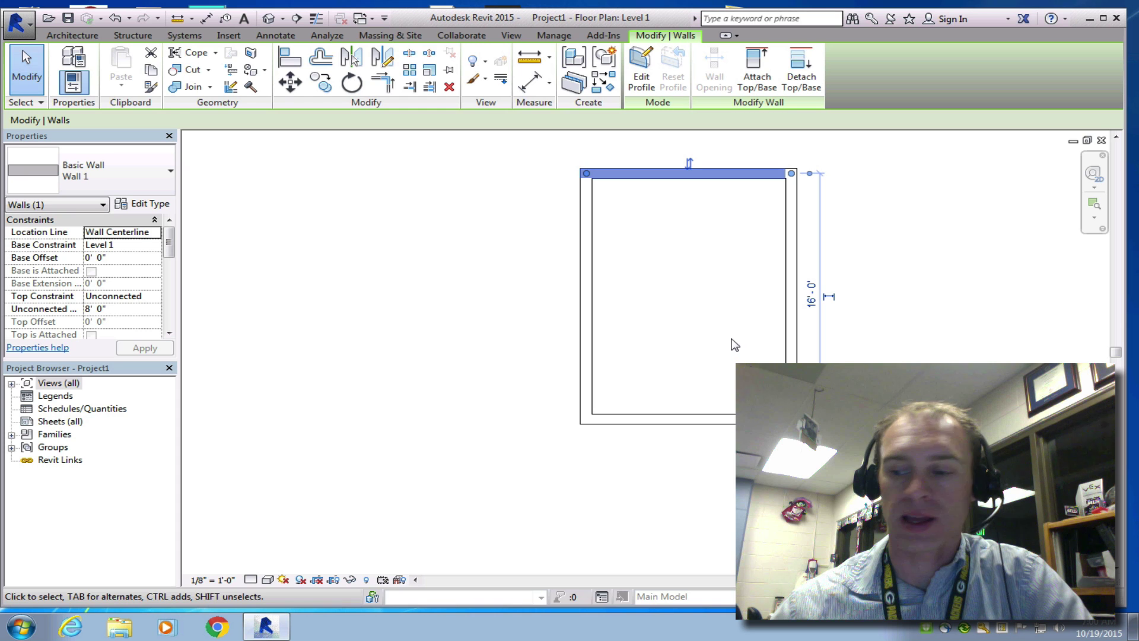
{"action": "middle_click_drag", "start_coordinate": [739, 343], "coordinate": [643, 395]}
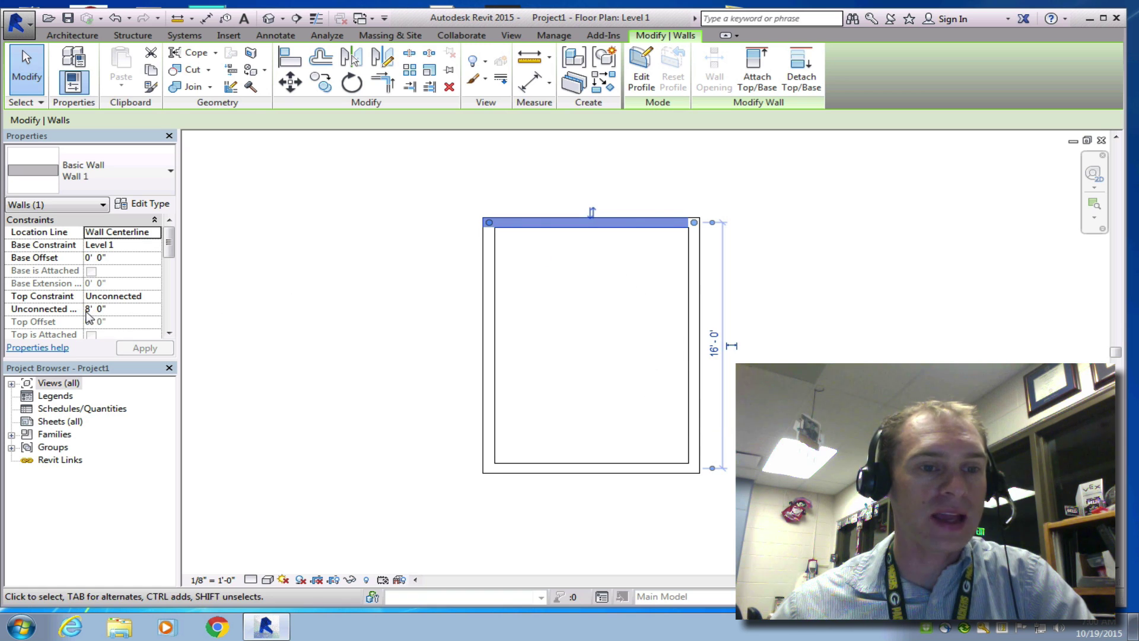
Step: Select the top wall and duplicate its Wall 1 type as 'Shed Wall' in Type Properties
{"action": "left_click", "coordinate": [453, 303]}
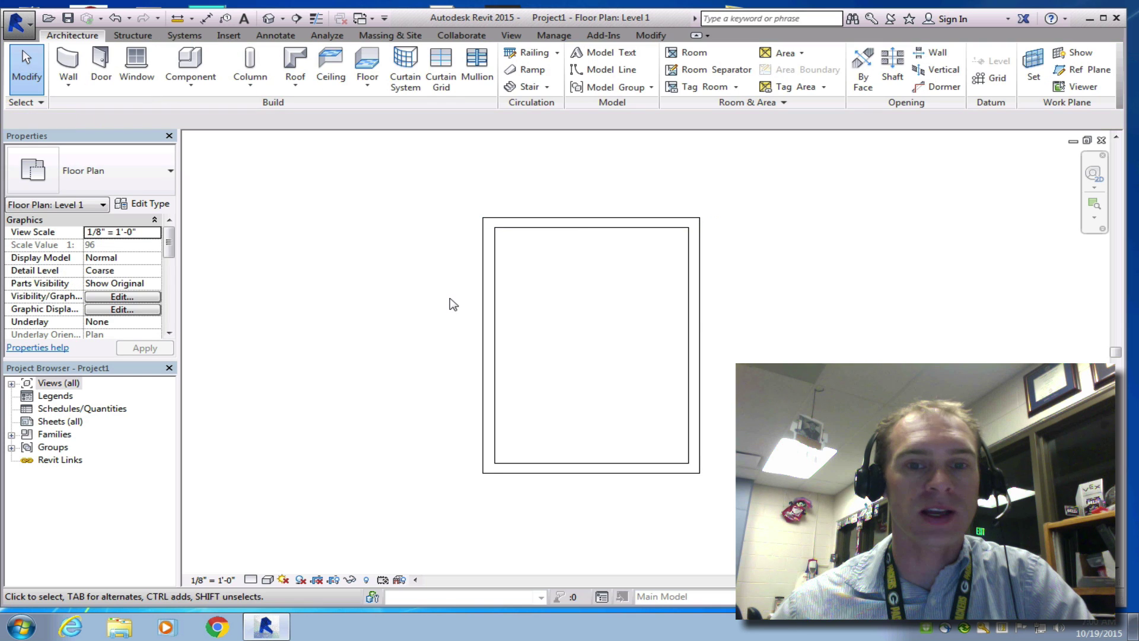
{"action": "left_click", "coordinate": [589, 225]}
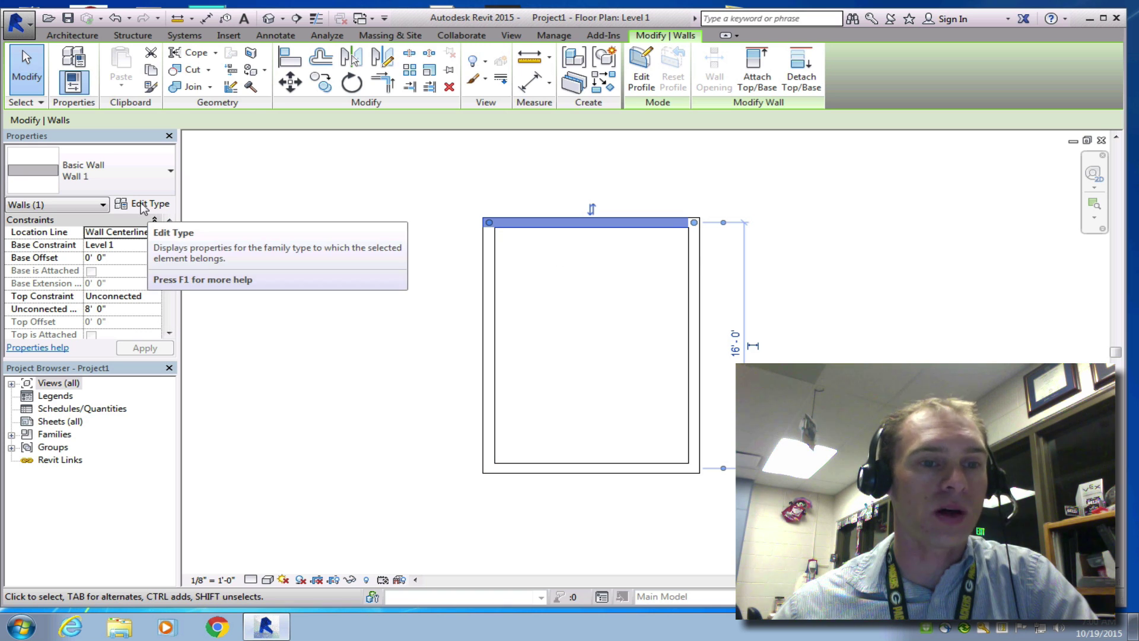
{"action": "left_click", "coordinate": [141, 205]}
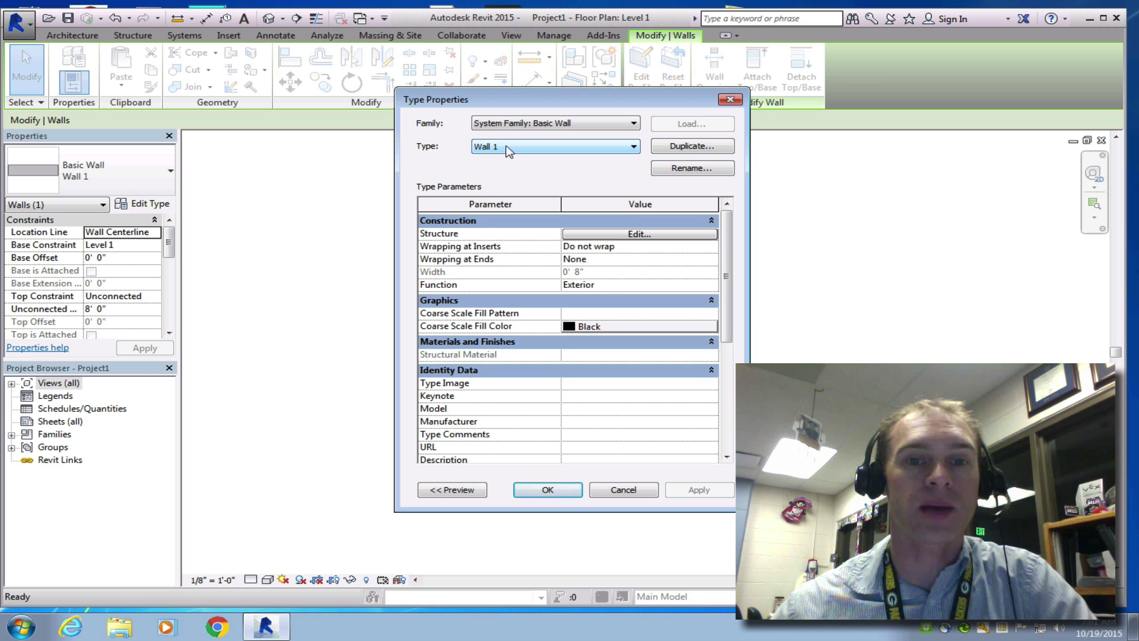
{"action": "left_click", "coordinate": [686, 145]}
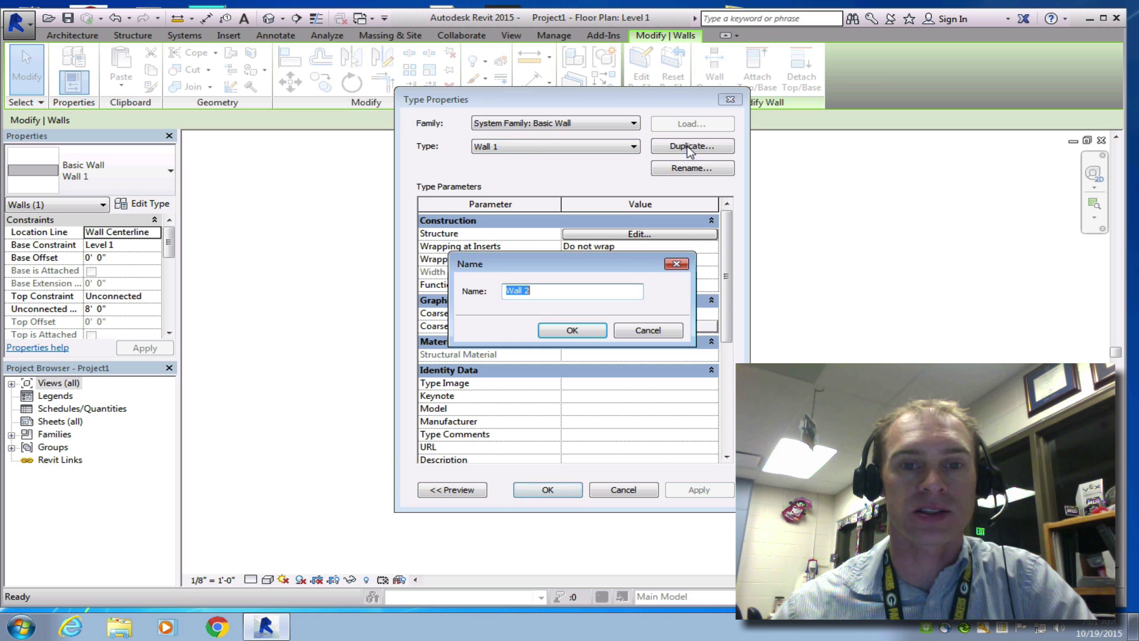
{"action": "type", "text": "Shed Wall"}
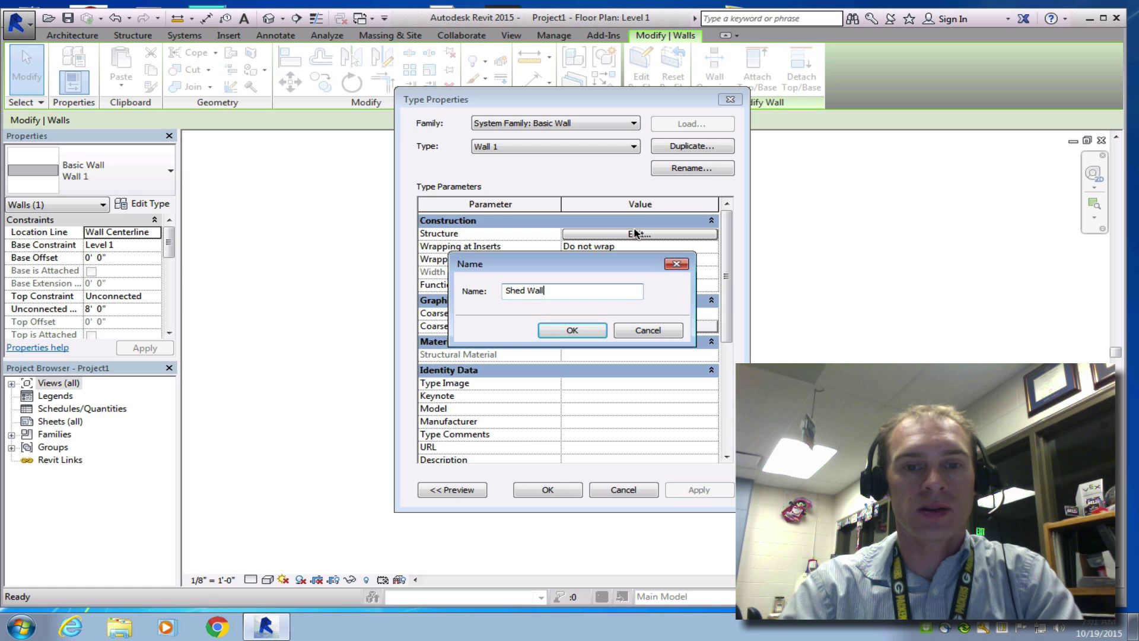
{"action": "left_click", "coordinate": [596, 330]}
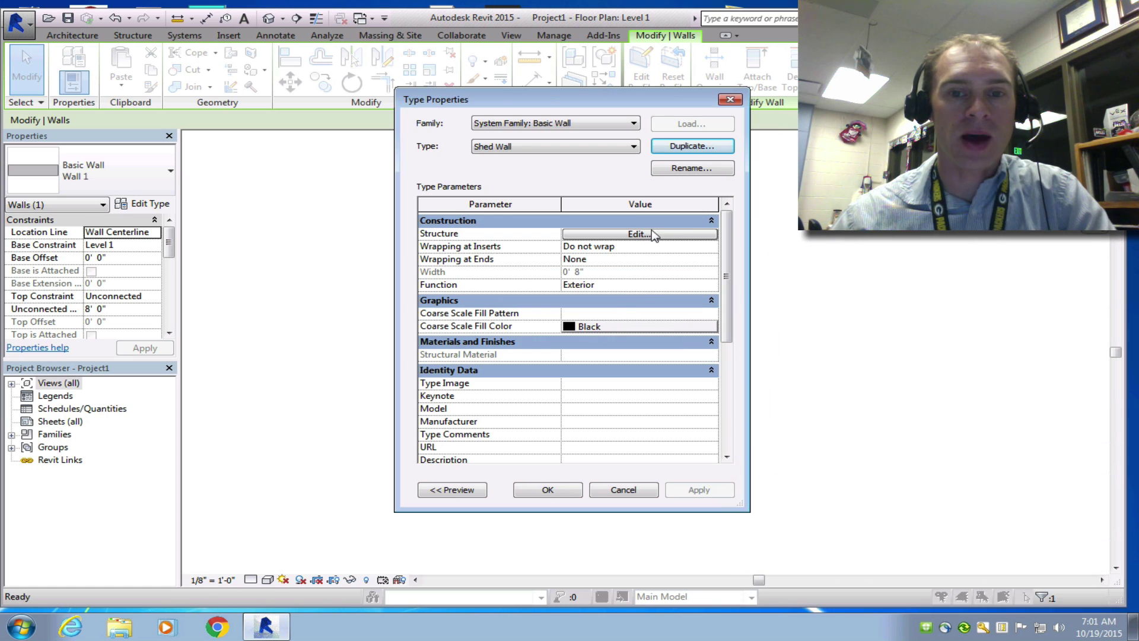
Step: Open the Shed Wall's structure and insert three new layers
{"action": "left_click", "coordinate": [639, 234]}
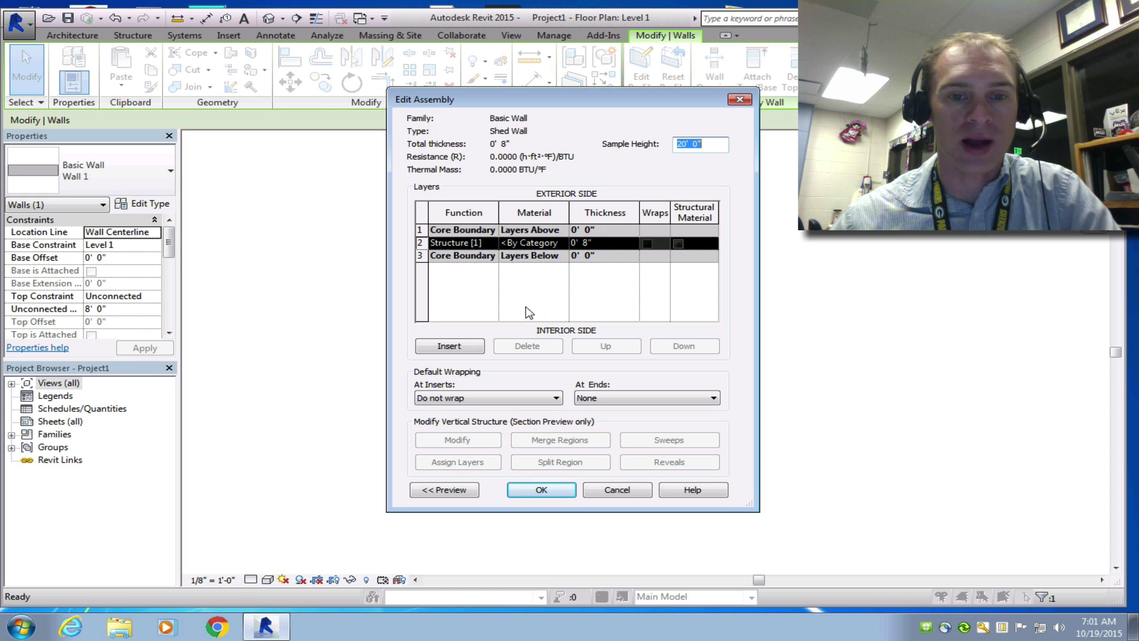
{"action": "left_click", "coordinate": [449, 346]}
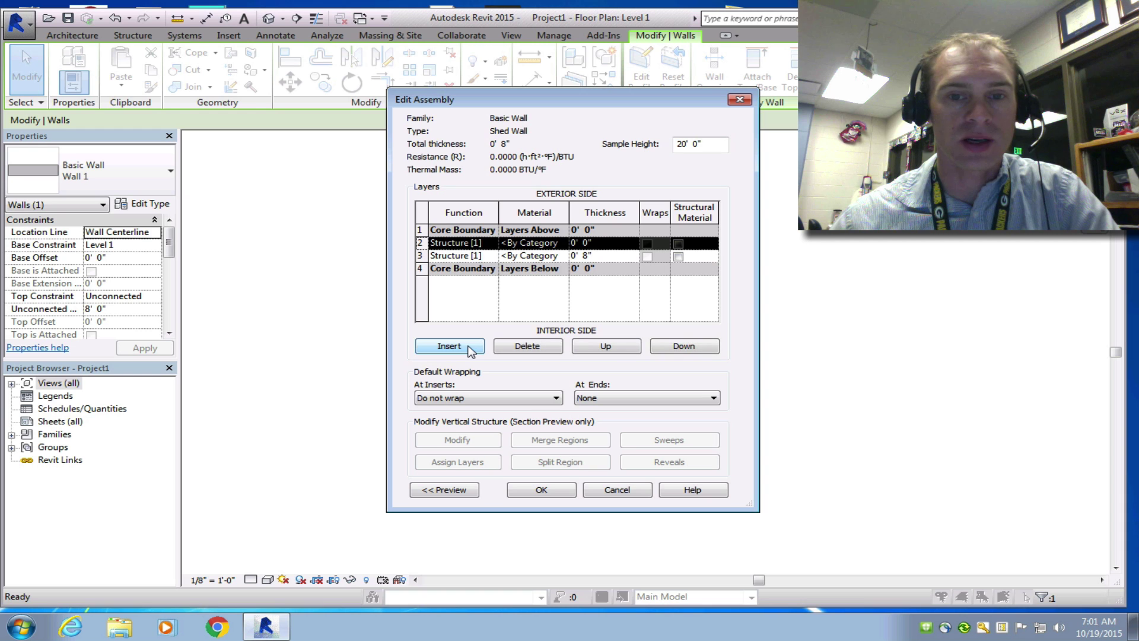
{"action": "left_click", "coordinate": [470, 349]}
{"action": "left_click", "coordinate": [473, 350]}
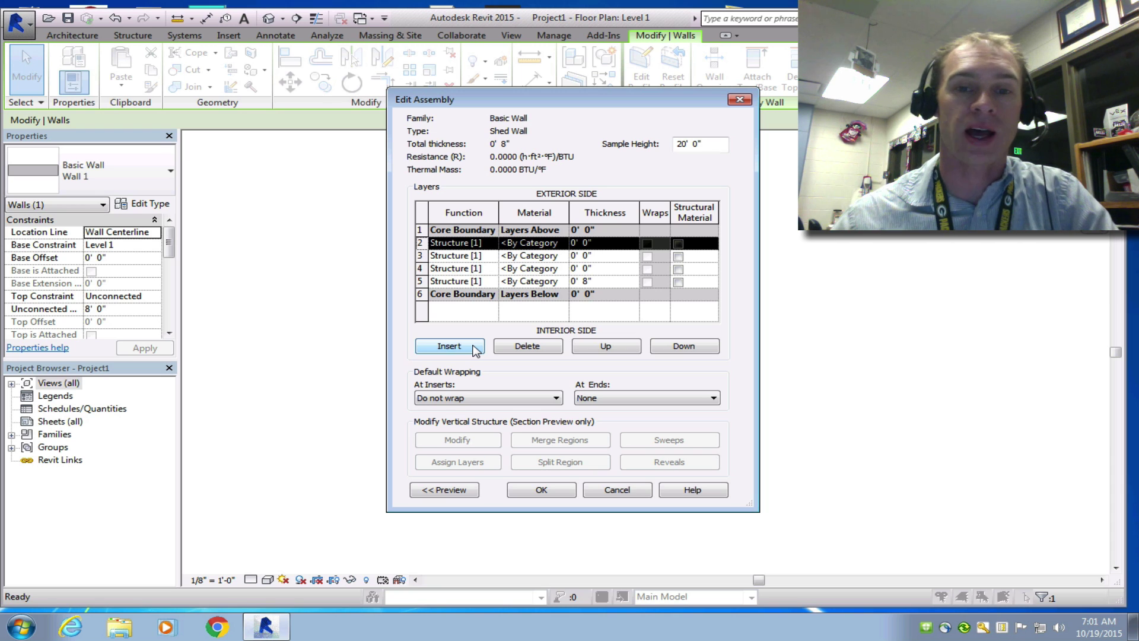
Step: Enter layer thicknesses of 1/2", 1/2" and 3 1/2" for rows 2–4
{"action": "left_click", "coordinate": [590, 244]}
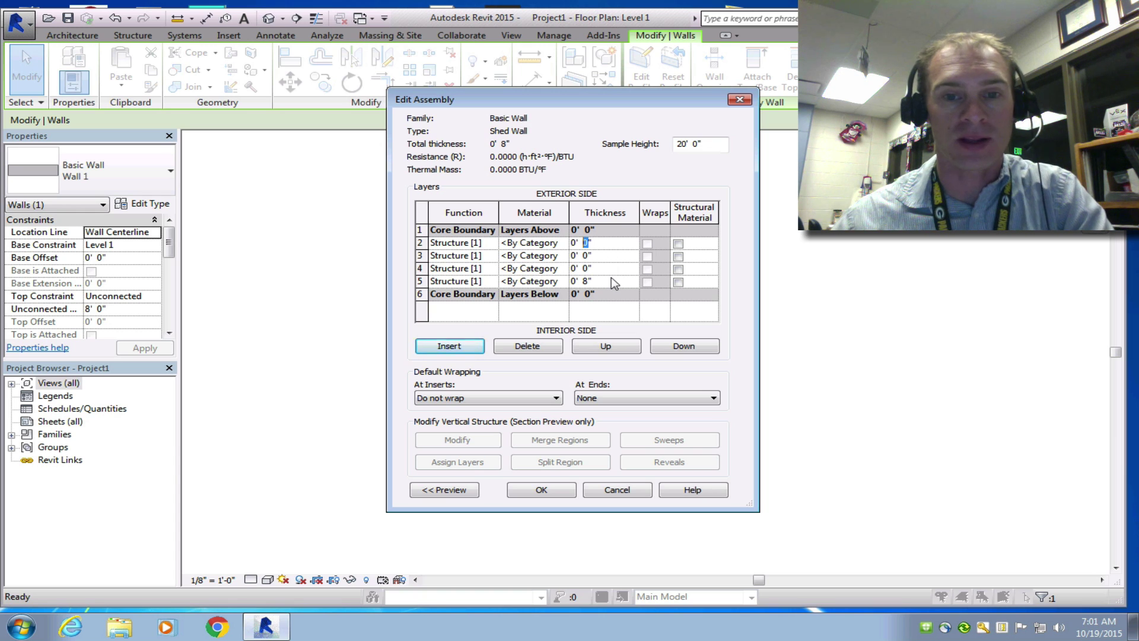
{"action": "left_click", "coordinate": [586, 255]}
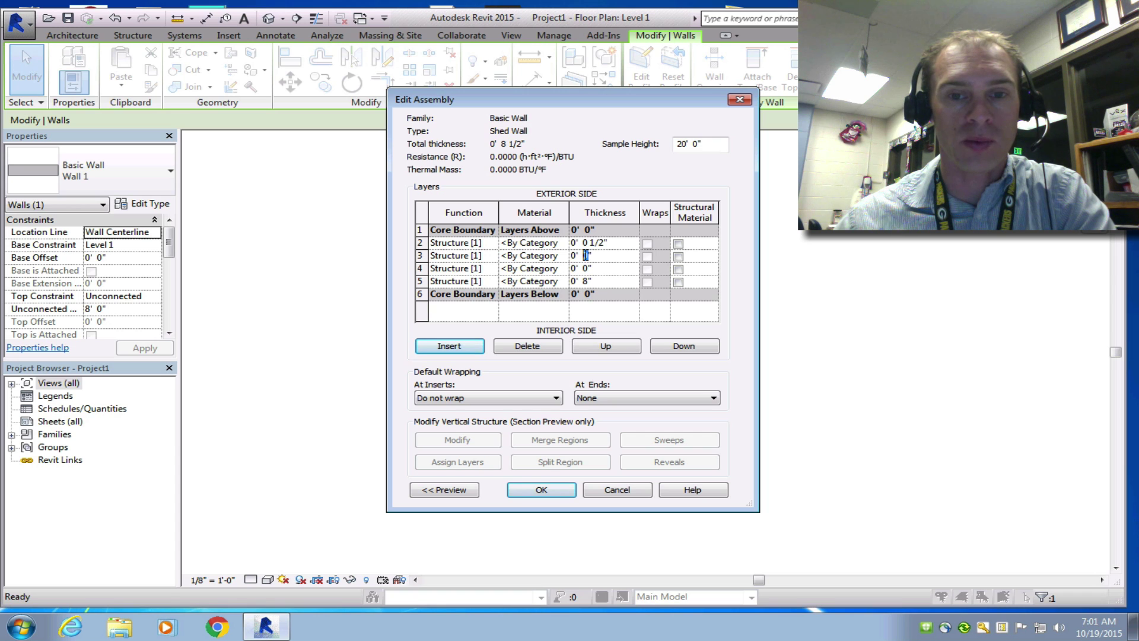
{"action": "type", "text": ".5"}
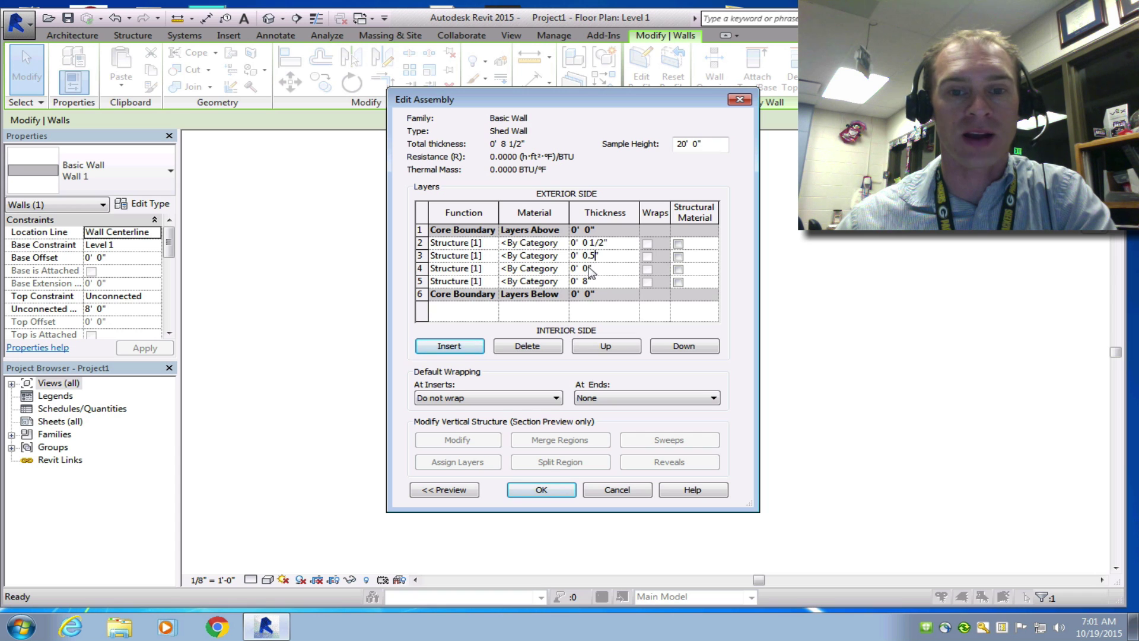
{"action": "left_click", "coordinate": [590, 268]}
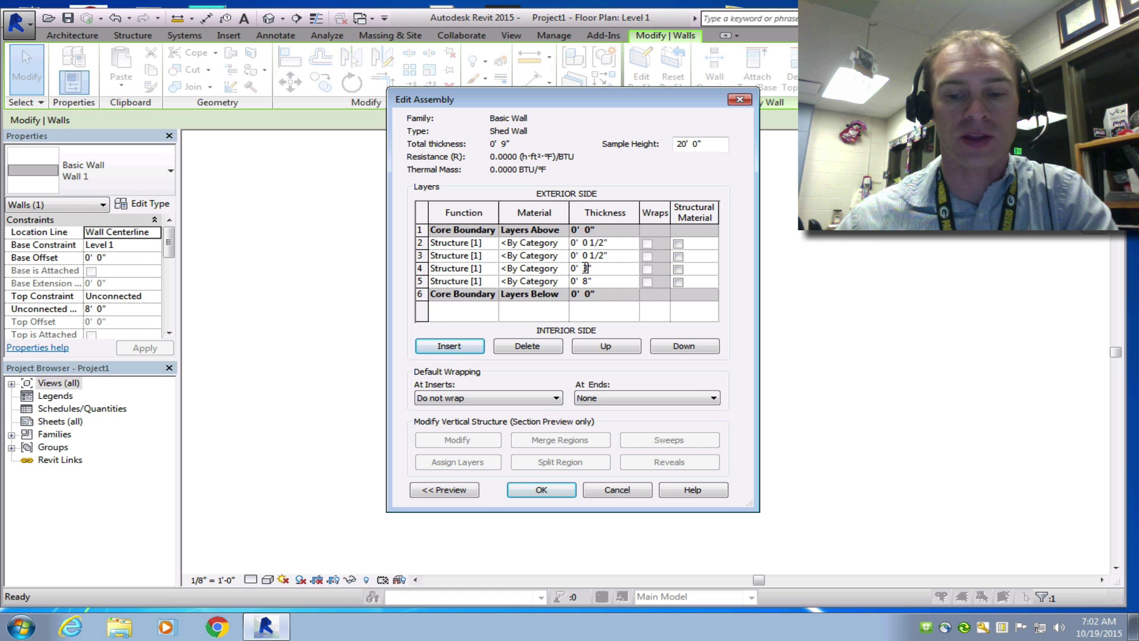
{"action": "type", "text": "3.5"}
{"action": "left_click", "coordinate": [589, 280]}
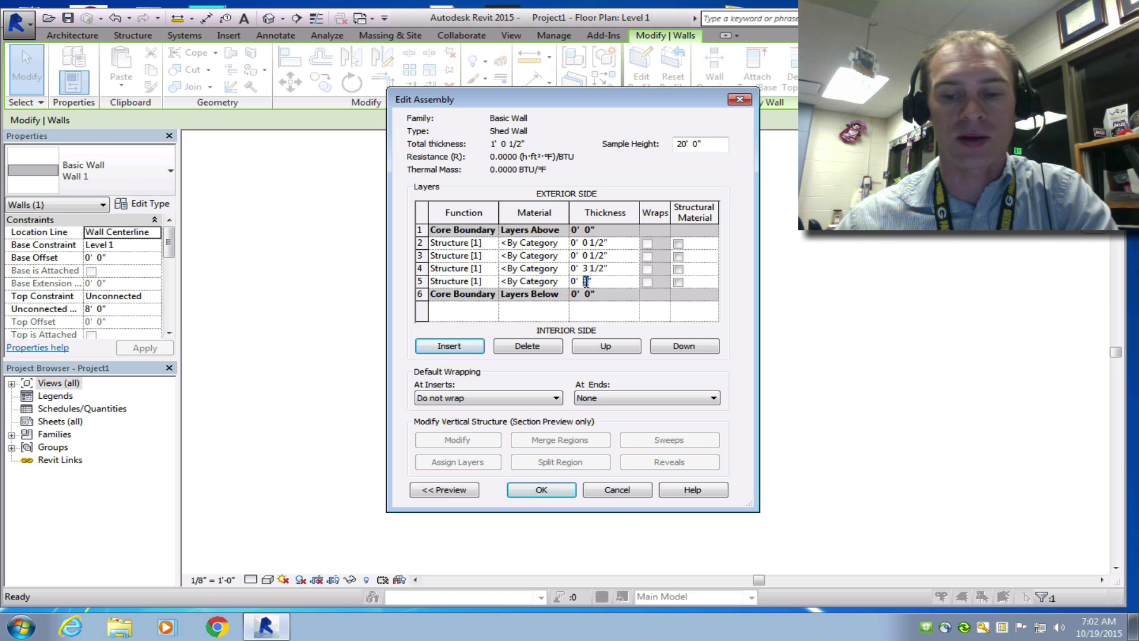
Step: Give row 5 a 1/2" thickness and set rows 2 and 3 to Finish 1 and Substrate
{"action": "type", "text": "."}
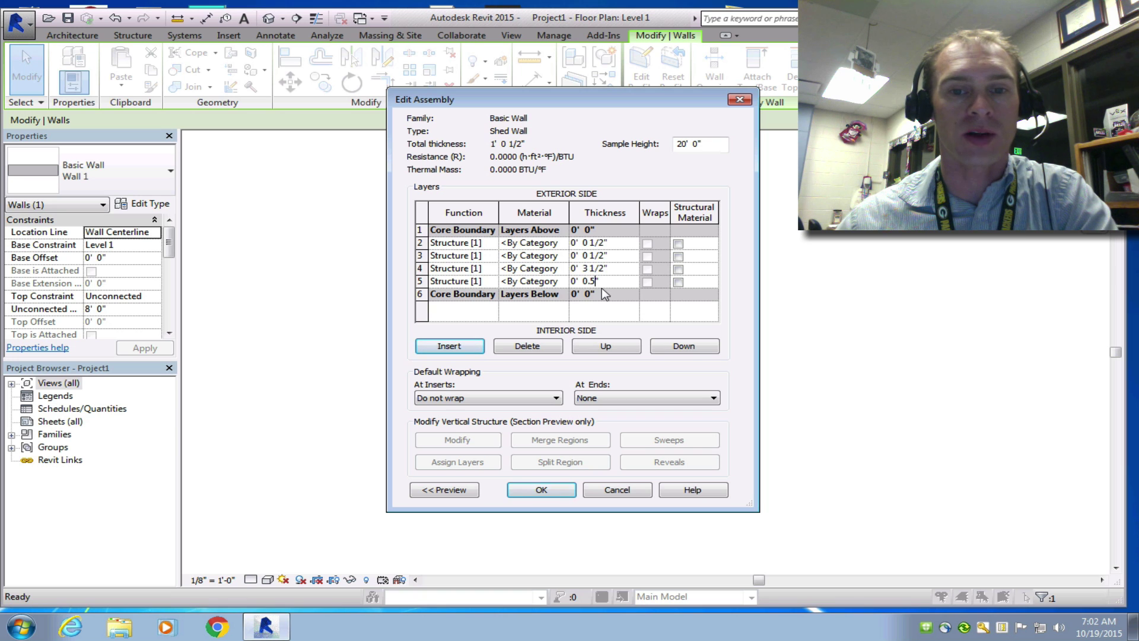
{"action": "type", "text": "5"}
{"action": "left_click", "coordinate": [490, 244]}
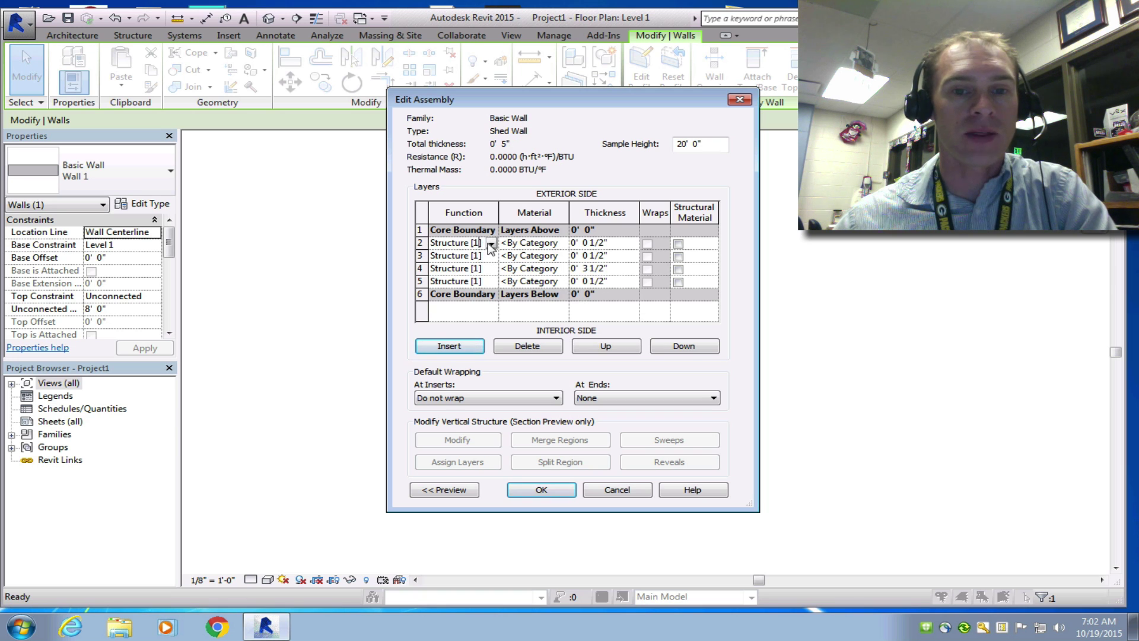
{"action": "left_click", "coordinate": [491, 244]}
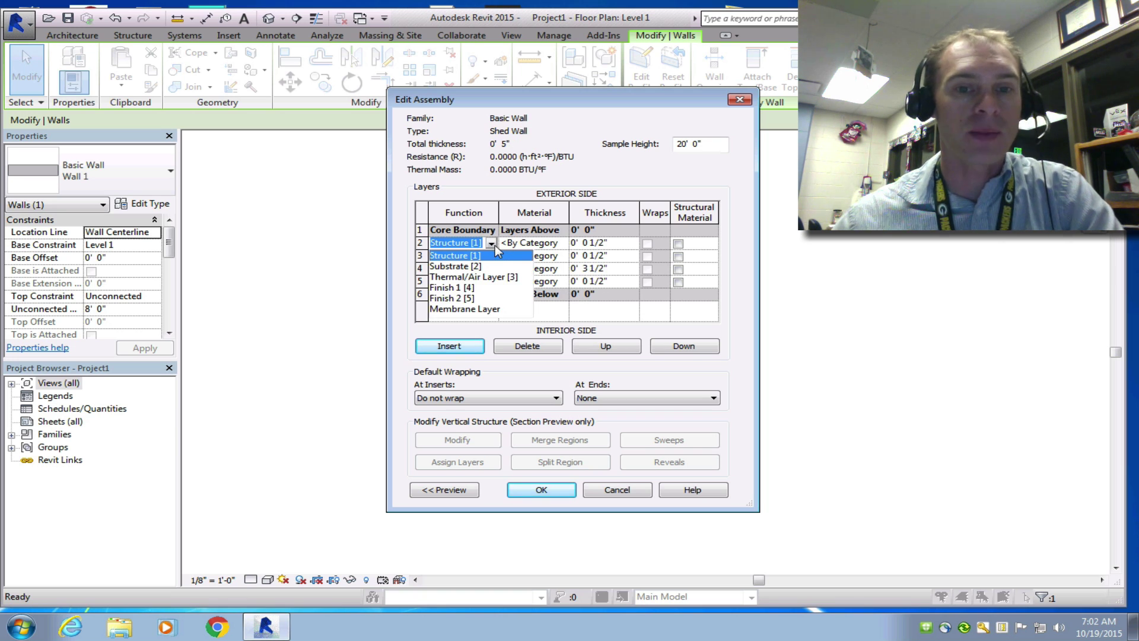
{"action": "left_click", "coordinate": [469, 288]}
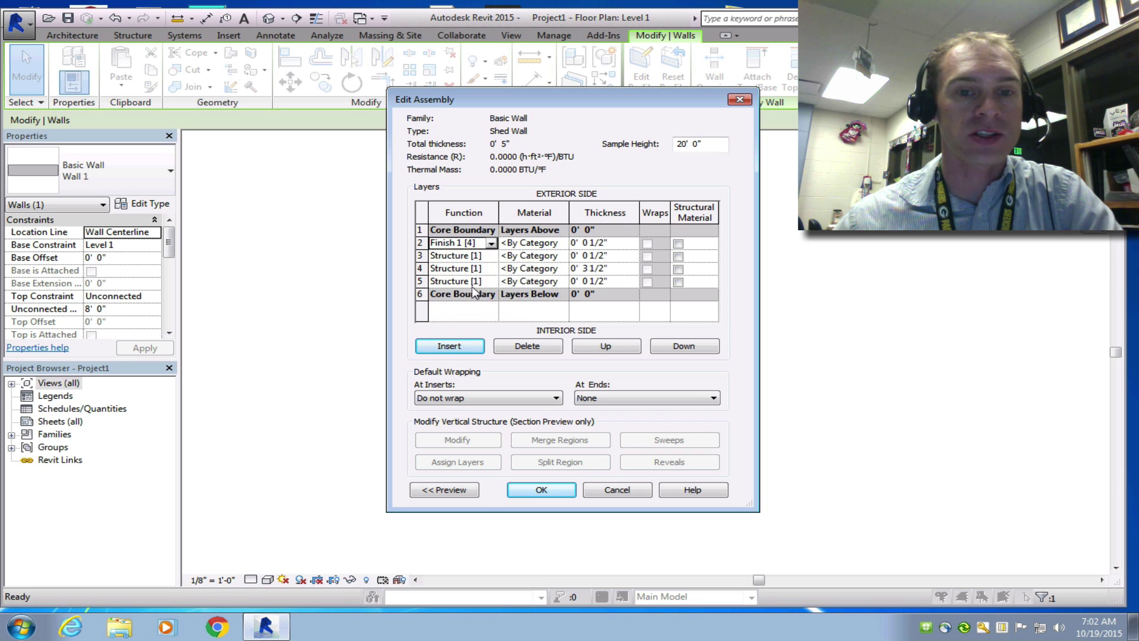
{"action": "left_click", "coordinate": [492, 257]}
{"action": "left_click", "coordinate": [492, 257]}
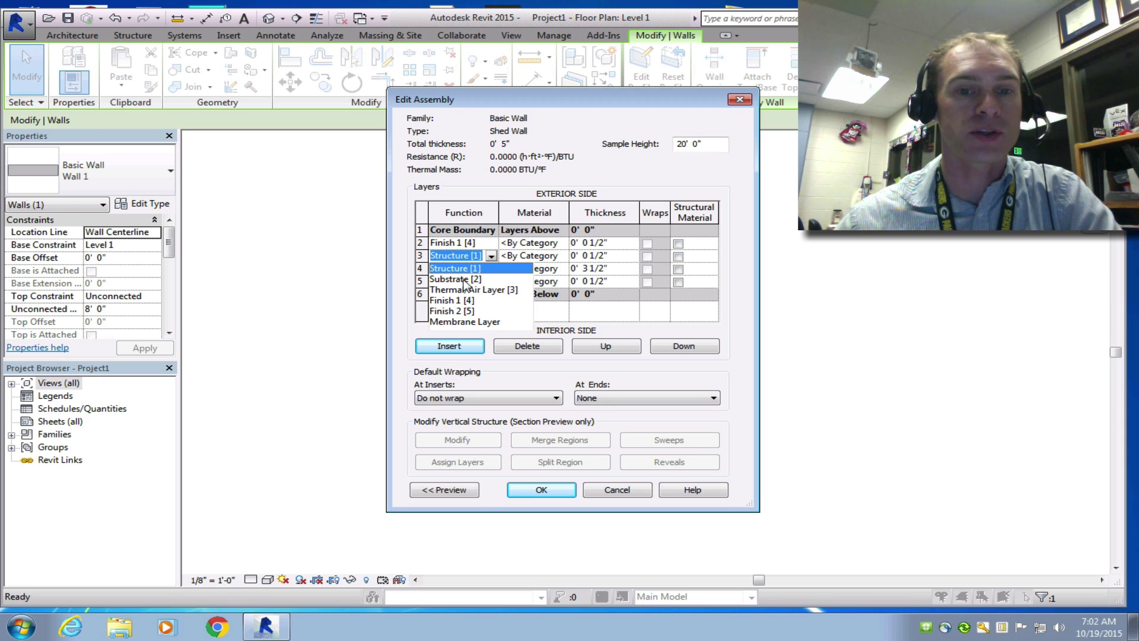
{"action": "left_click", "coordinate": [465, 280]}
Step: Keep row 4 as Structure and set row 5's function to Finish 2
{"action": "left_click", "coordinate": [491, 269]}
{"action": "left_click", "coordinate": [492, 268]}
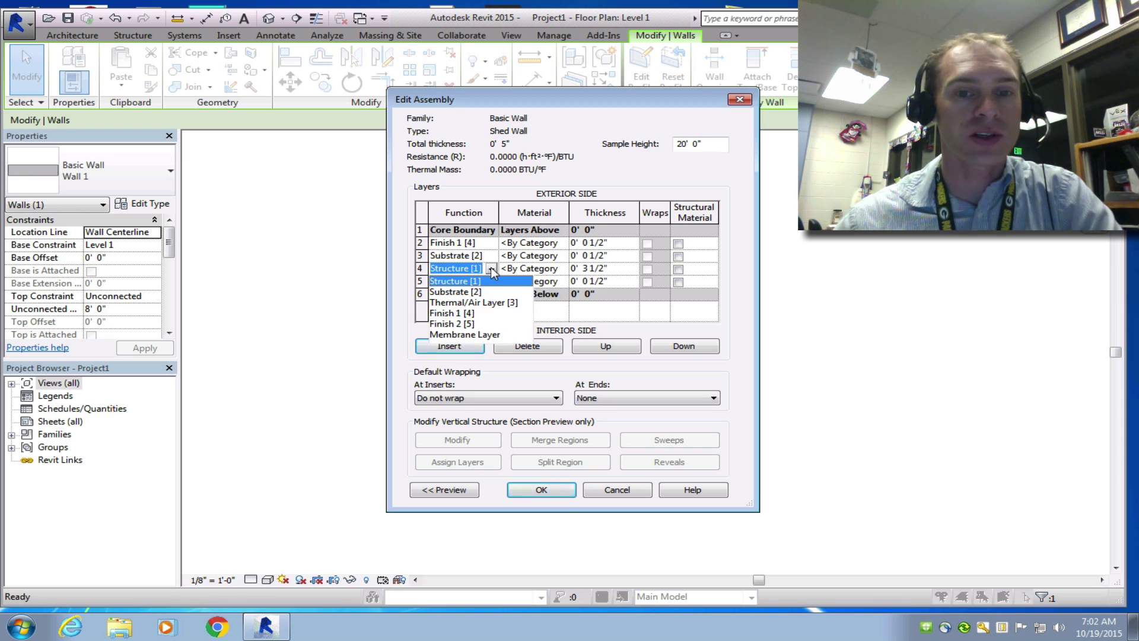
{"action": "left_click", "coordinate": [514, 279]}
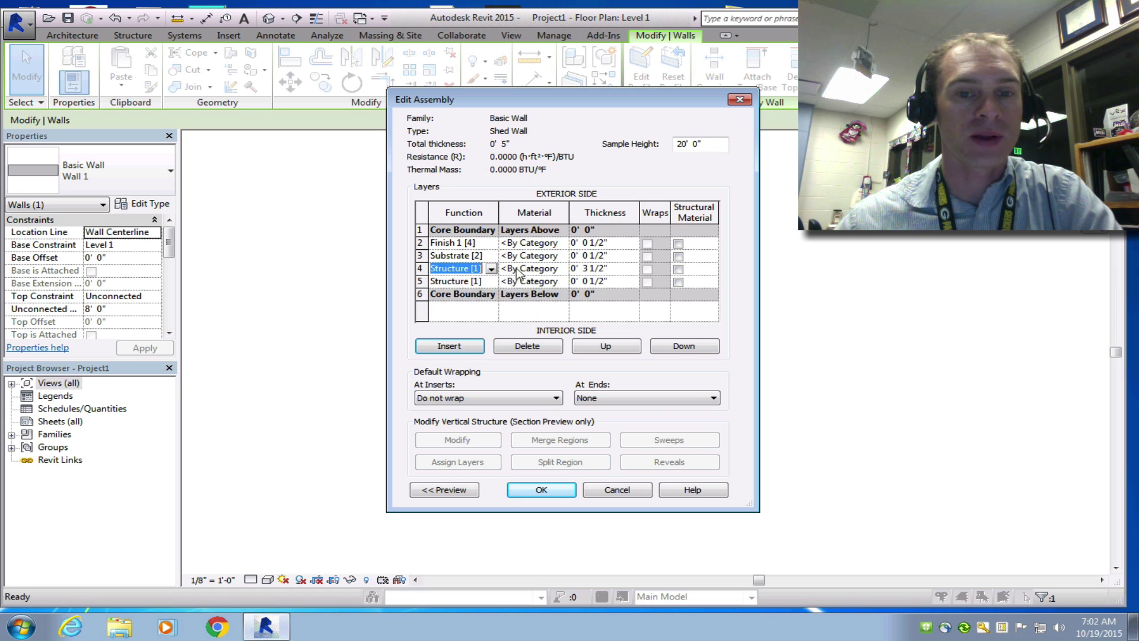
{"action": "left_click", "coordinate": [492, 281]}
{"action": "left_click", "coordinate": [491, 281]}
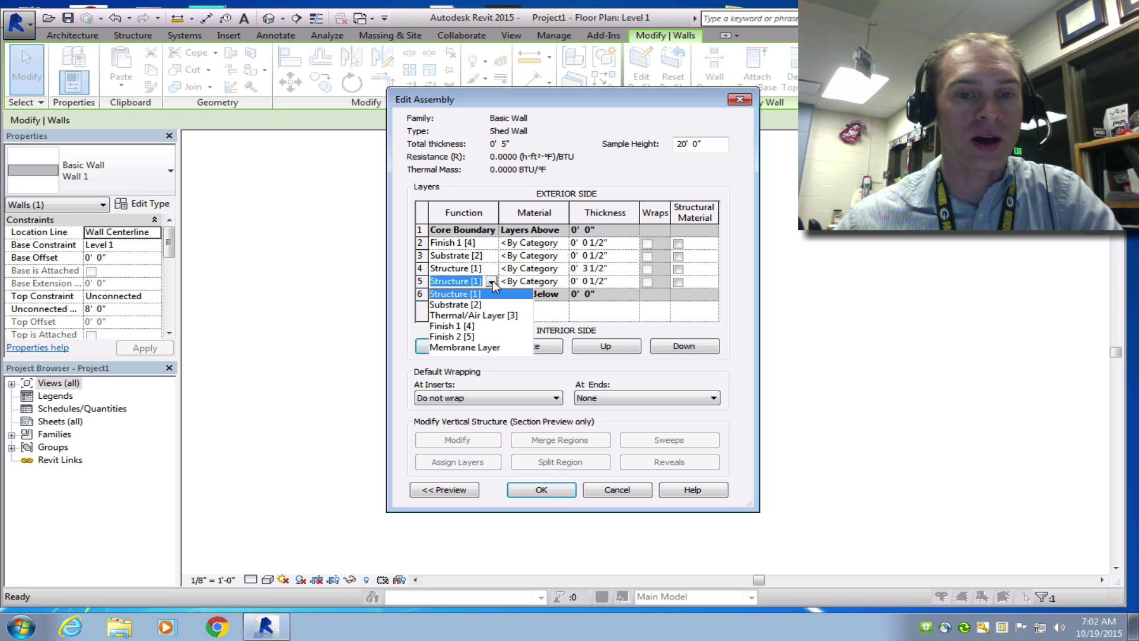
{"action": "left_click", "coordinate": [451, 337]}
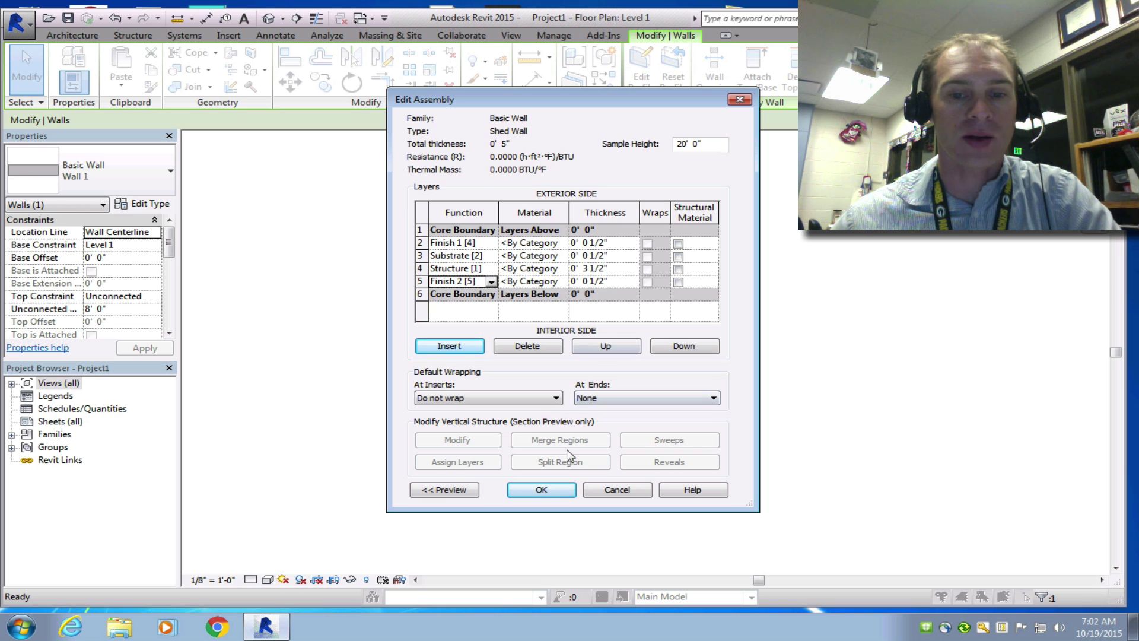
Step: Show the section preview and open the Autodesk Materials library for the Finish 1 layer
{"action": "left_click", "coordinate": [451, 490]}
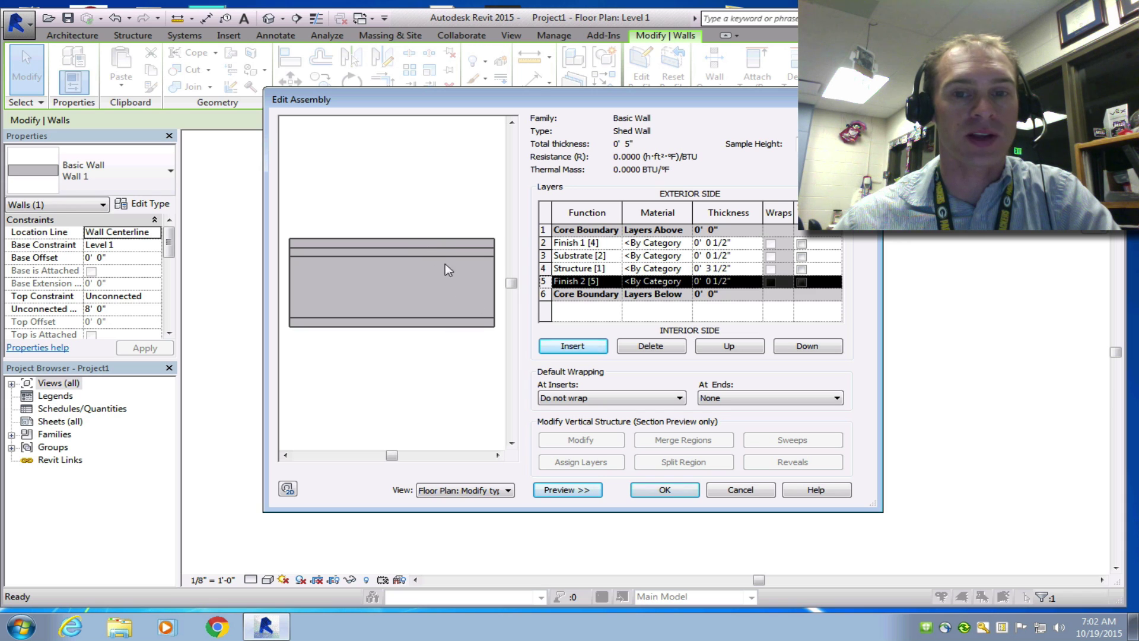
{"action": "left_click", "coordinate": [689, 245]}
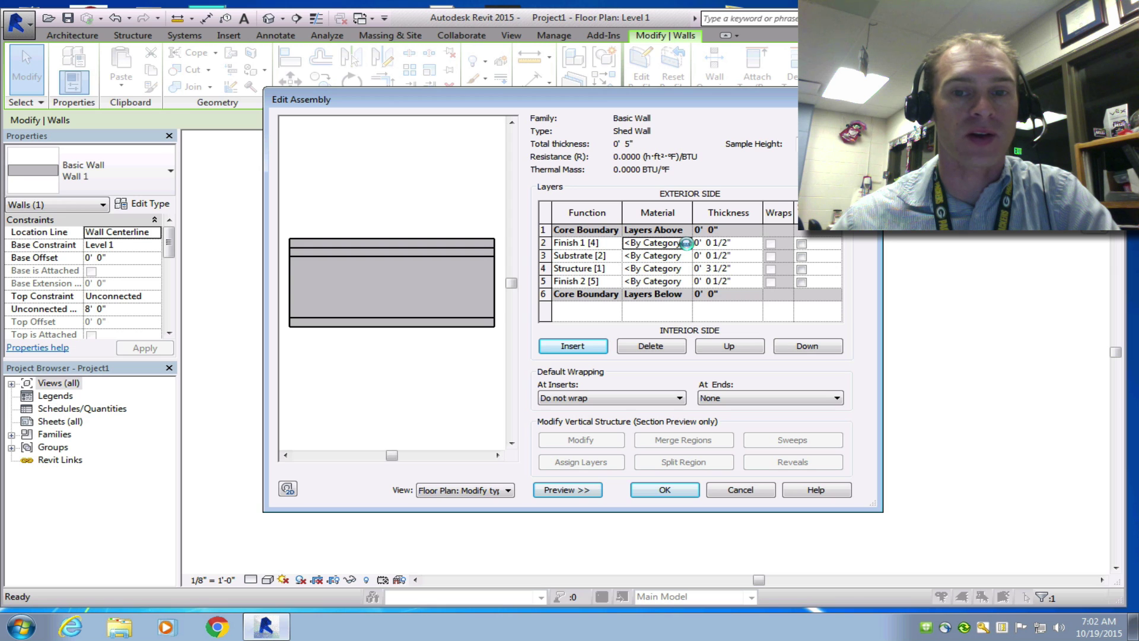
{"action": "left_click", "coordinate": [686, 243]}
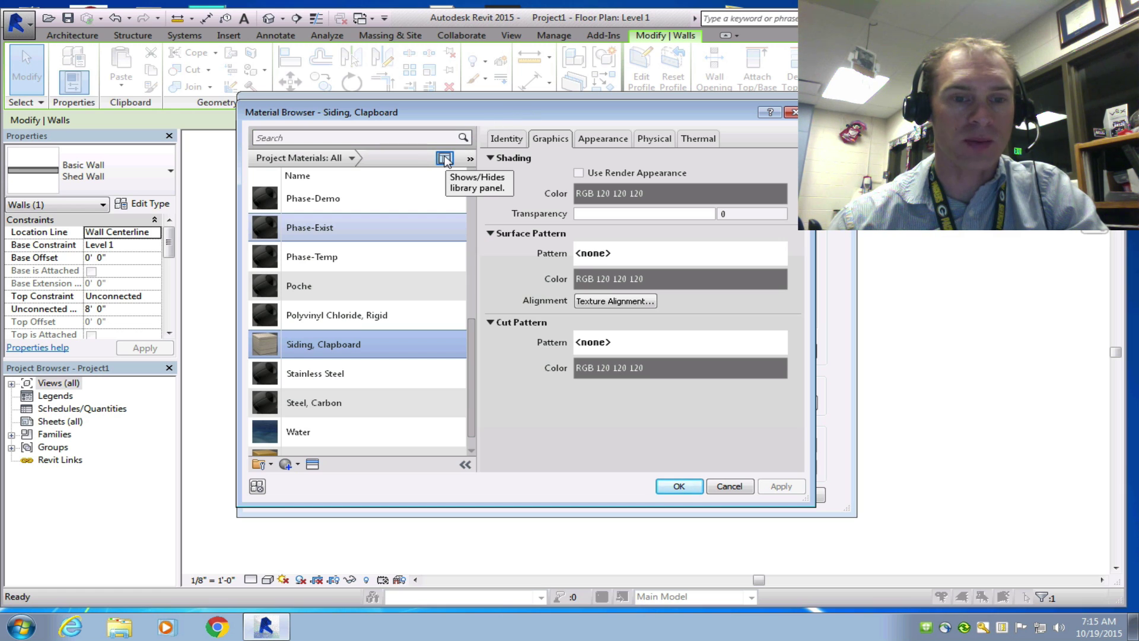
{"action": "left_click", "coordinate": [445, 159]}
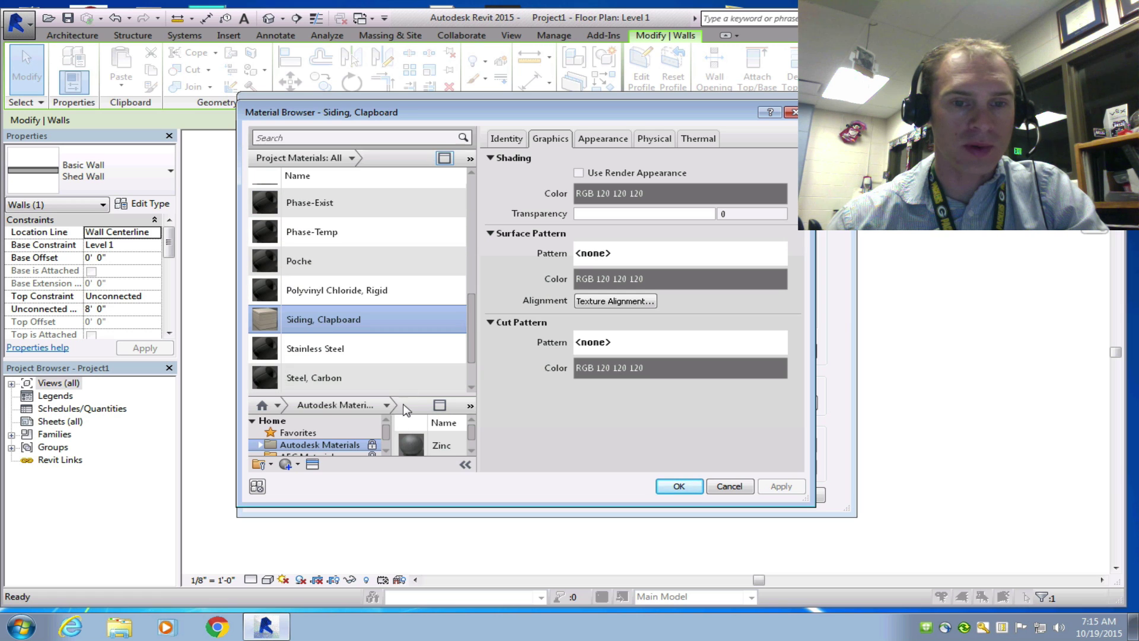
{"action": "left_click_drag", "start_coordinate": [406, 394], "coordinate": [429, 325]}
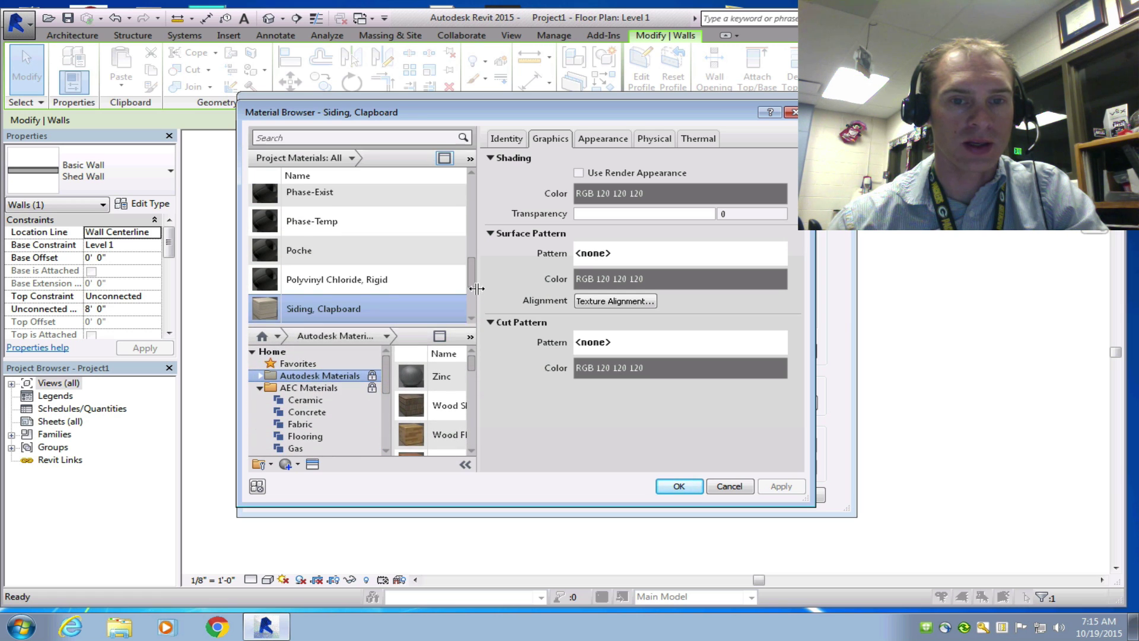
{"action": "left_click_drag", "start_coordinate": [480, 295], "coordinate": [585, 290]}
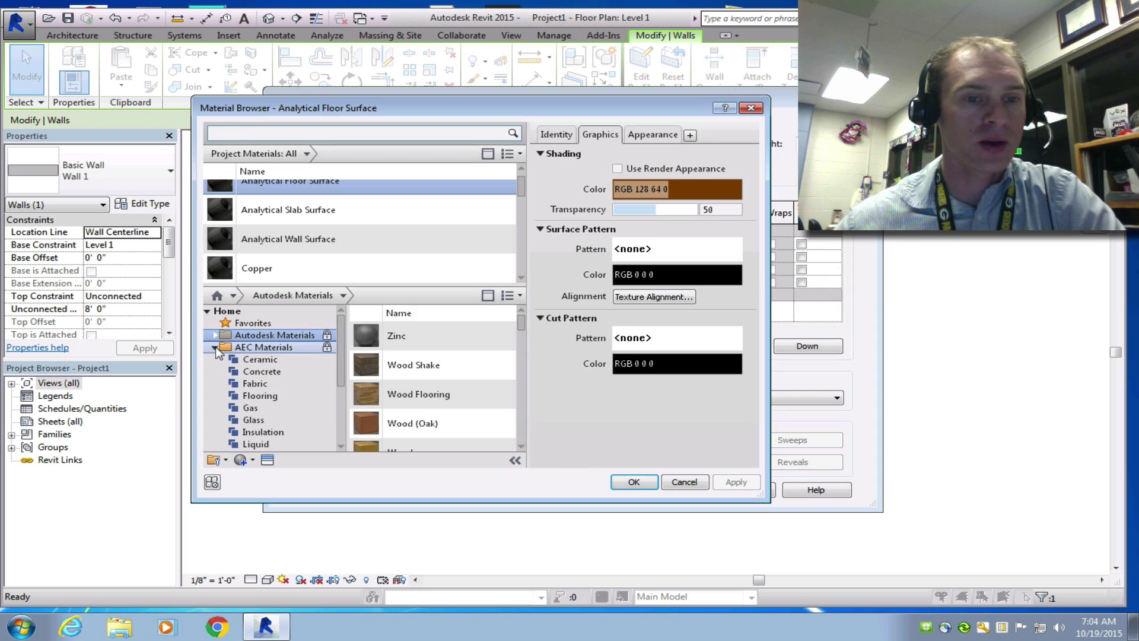
{"action": "left_click", "coordinate": [215, 348]}
{"action": "left_click", "coordinate": [215, 336]}
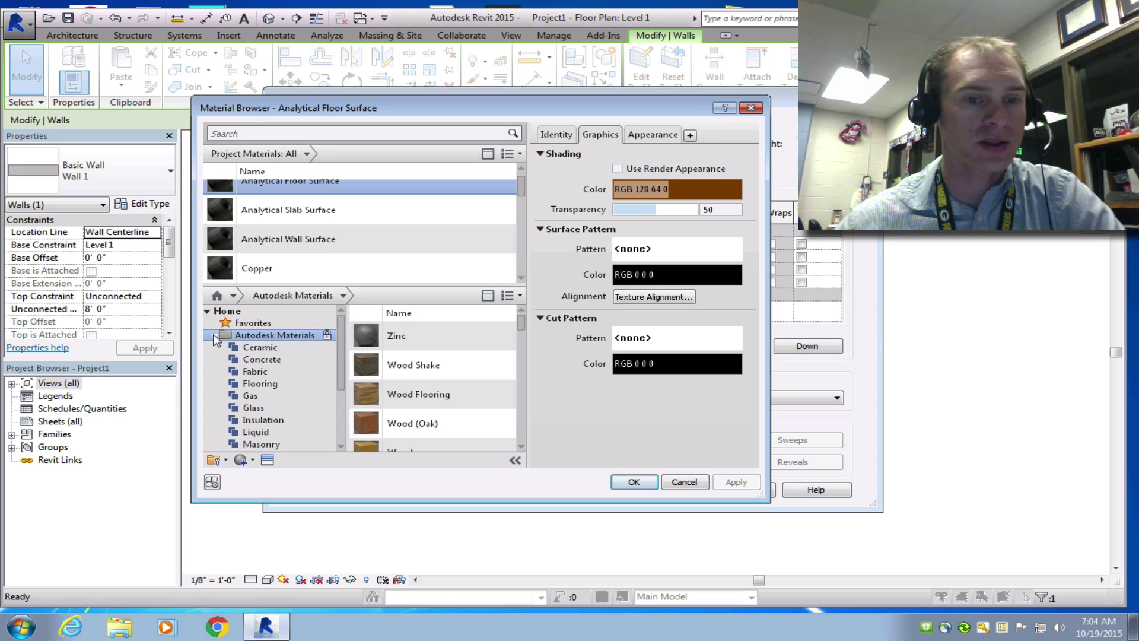
{"action": "left_click_drag", "start_coordinate": [338, 361], "coordinate": [337, 421]}
Step: Add Siding, Clapboard from the Wood materials and assign it to the Finish 1 layer
{"action": "left_click", "coordinate": [270, 431]}
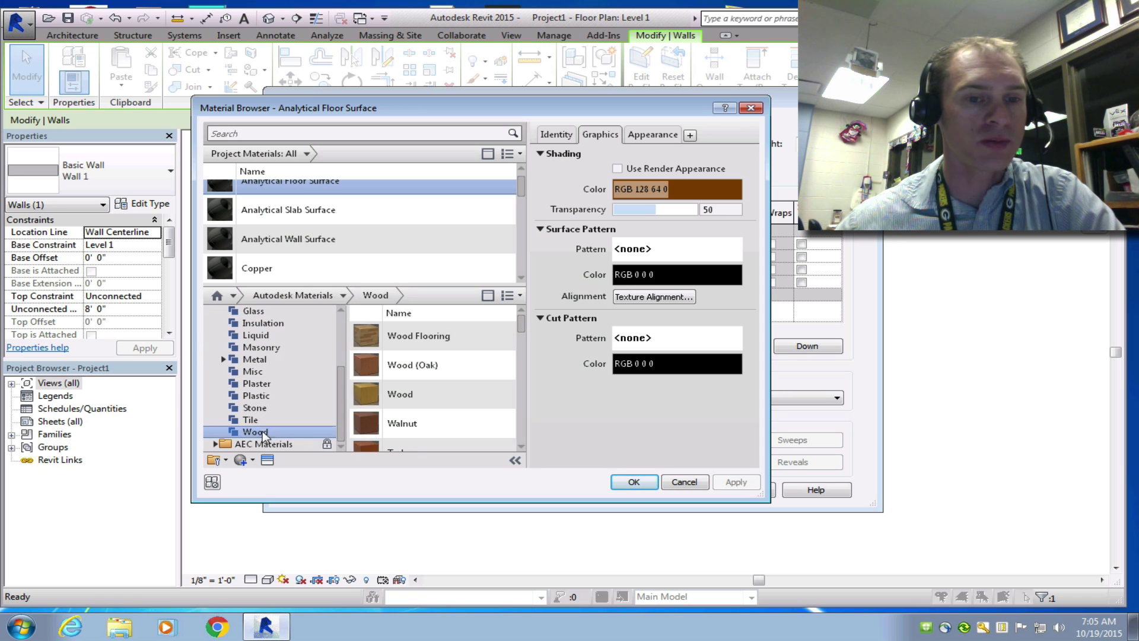
{"action": "left_click_drag", "start_coordinate": [521, 325], "coordinate": [521, 350]}
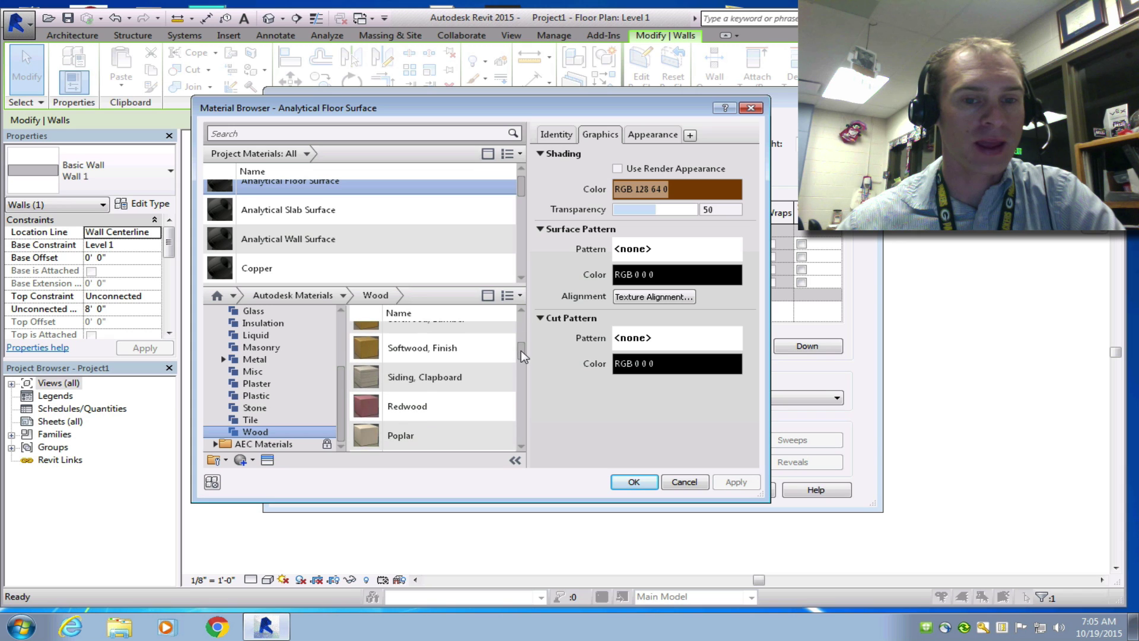
{"action": "left_click", "coordinate": [490, 377]}
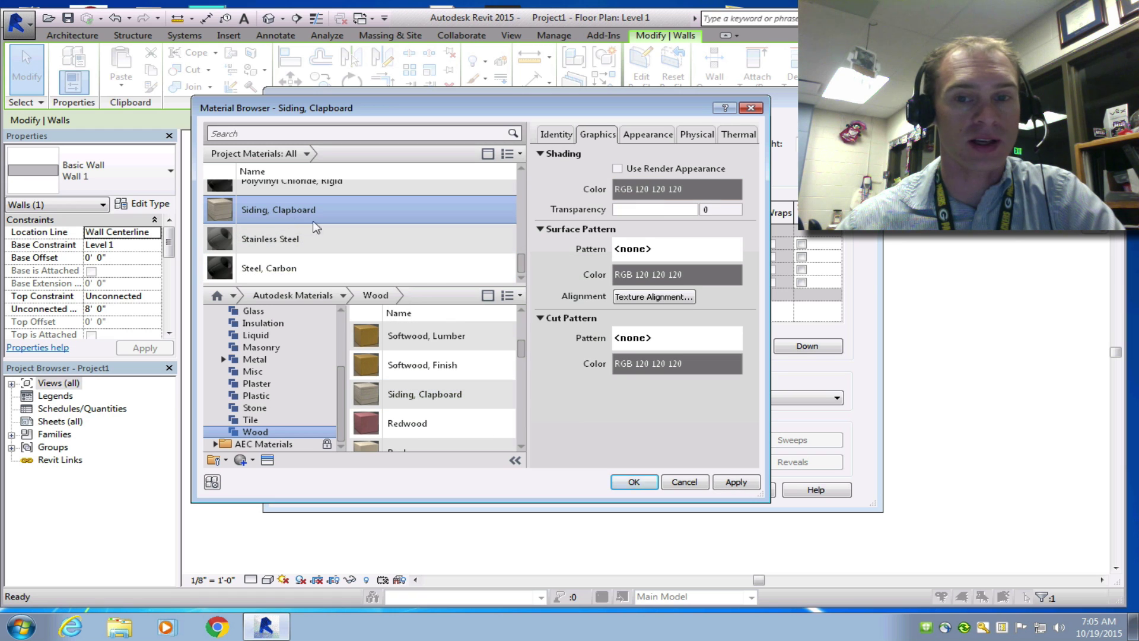
{"action": "left_click", "coordinate": [729, 484]}
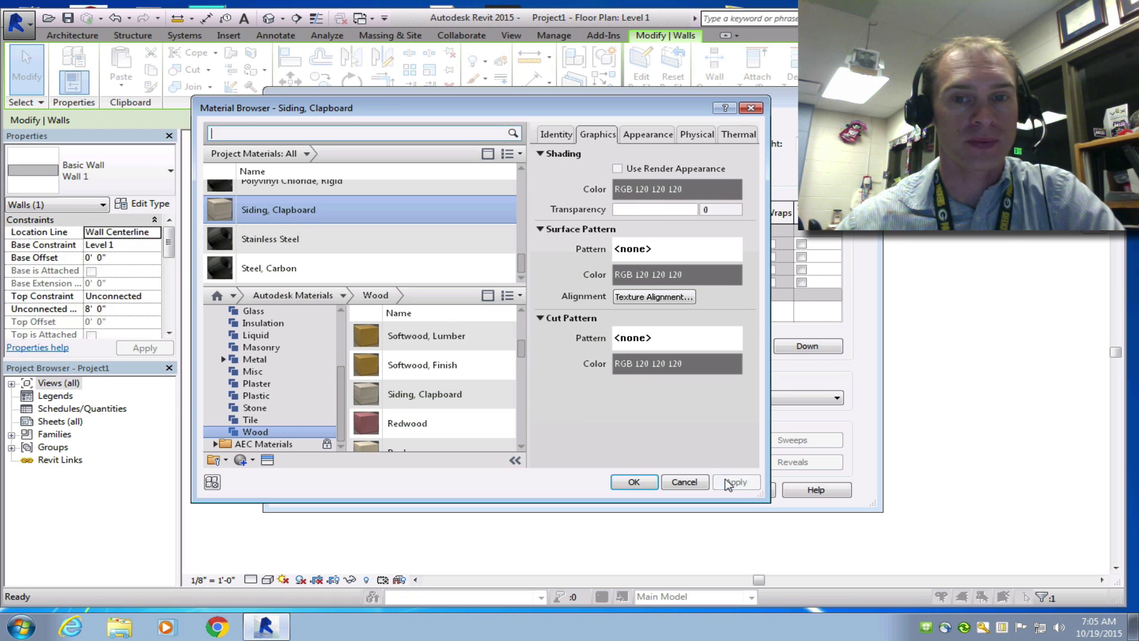
{"action": "left_click", "coordinate": [633, 482]}
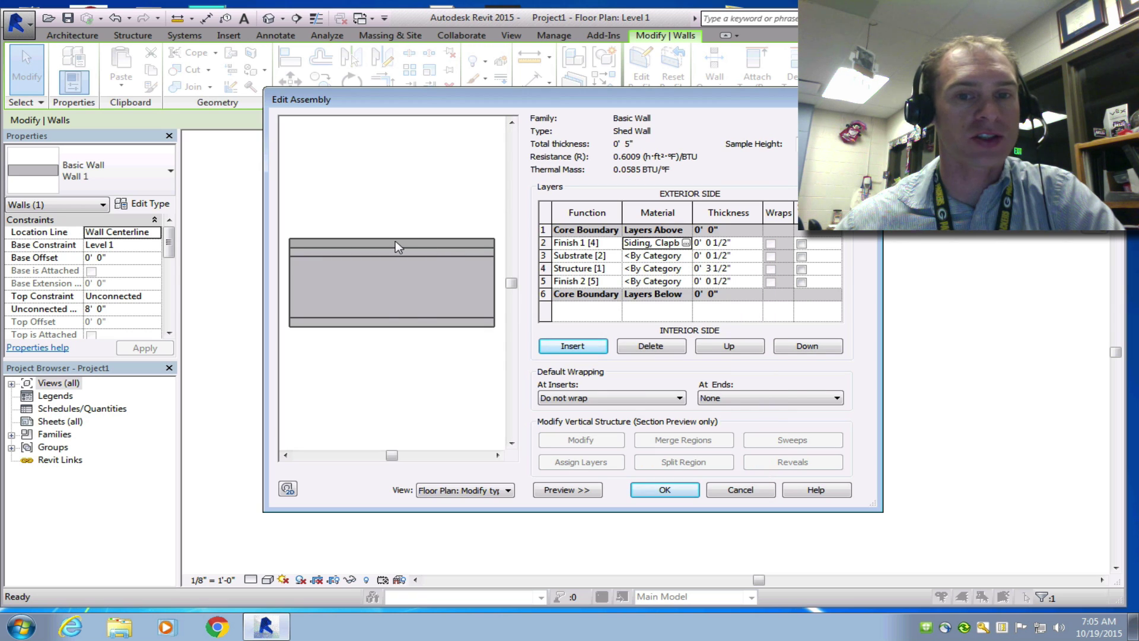
Step: Add Wood from Autodesk Materials and assign it to the Substrate layer
{"action": "left_click", "coordinate": [685, 243]}
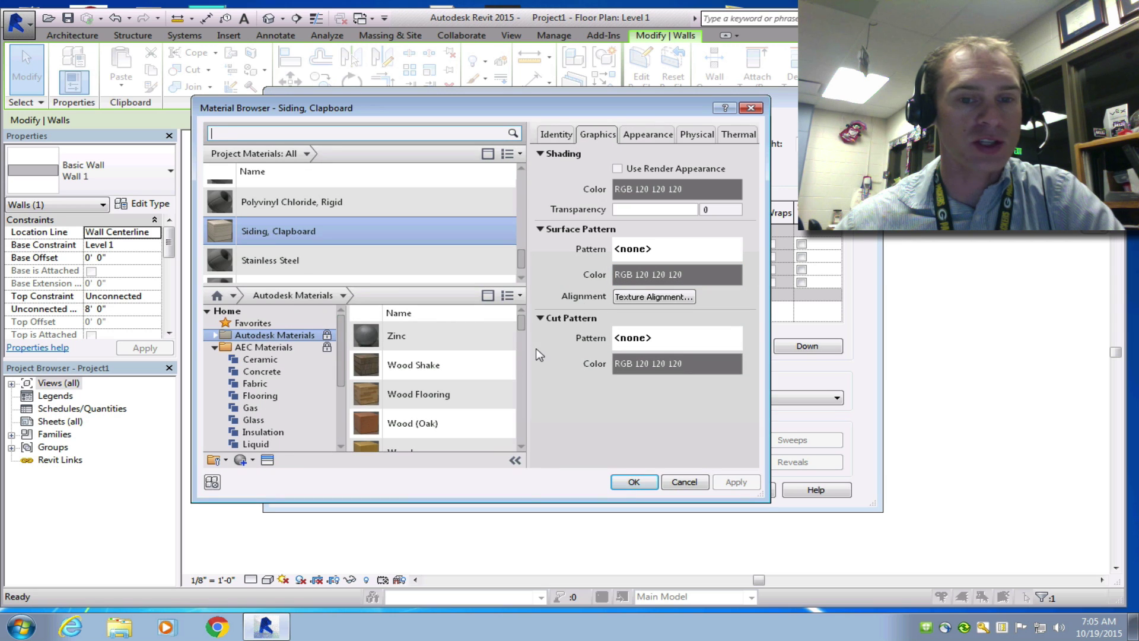
{"action": "scroll", "coordinate": [525, 446], "scroll_direction": "down", "scroll_amount": 2}
{"action": "left_click", "coordinate": [490, 393]}
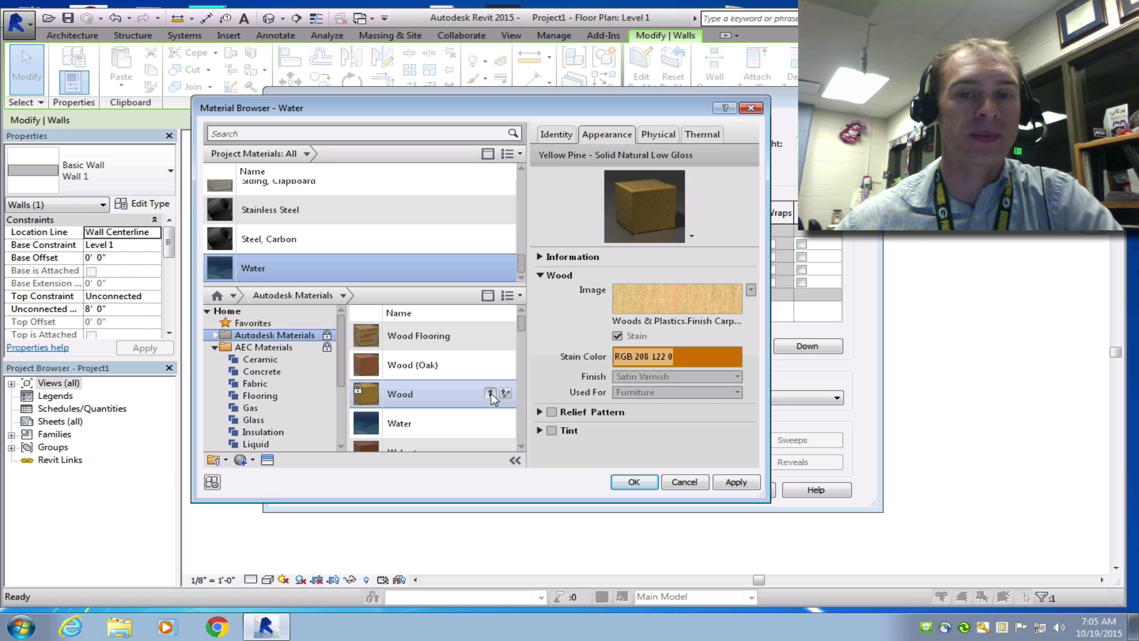
{"action": "left_click", "coordinate": [490, 393]}
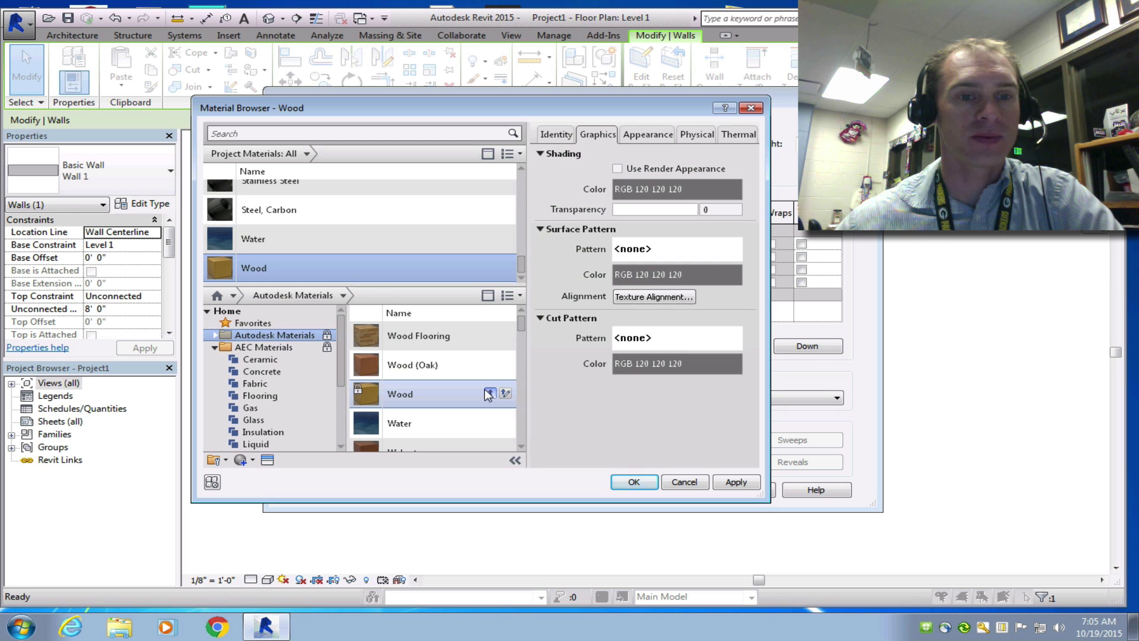
{"action": "left_click", "coordinate": [751, 486]}
{"action": "left_click", "coordinate": [651, 485]}
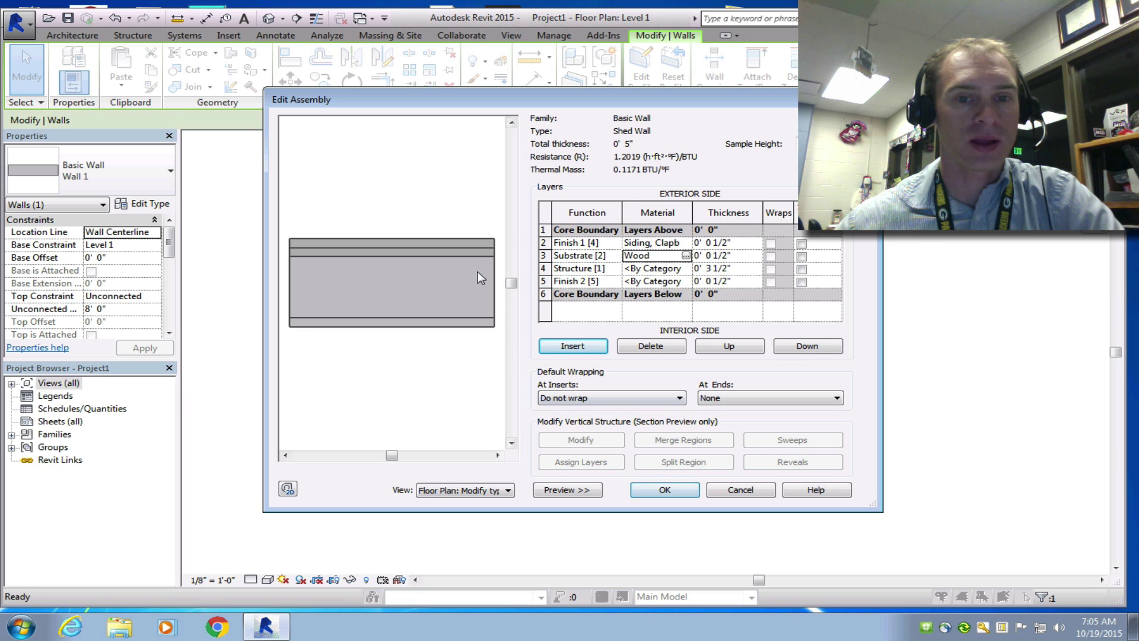
Step: Assign Wood to the Structure layer as well
{"action": "left_click", "coordinate": [652, 268]}
{"action": "left_click", "coordinate": [687, 268]}
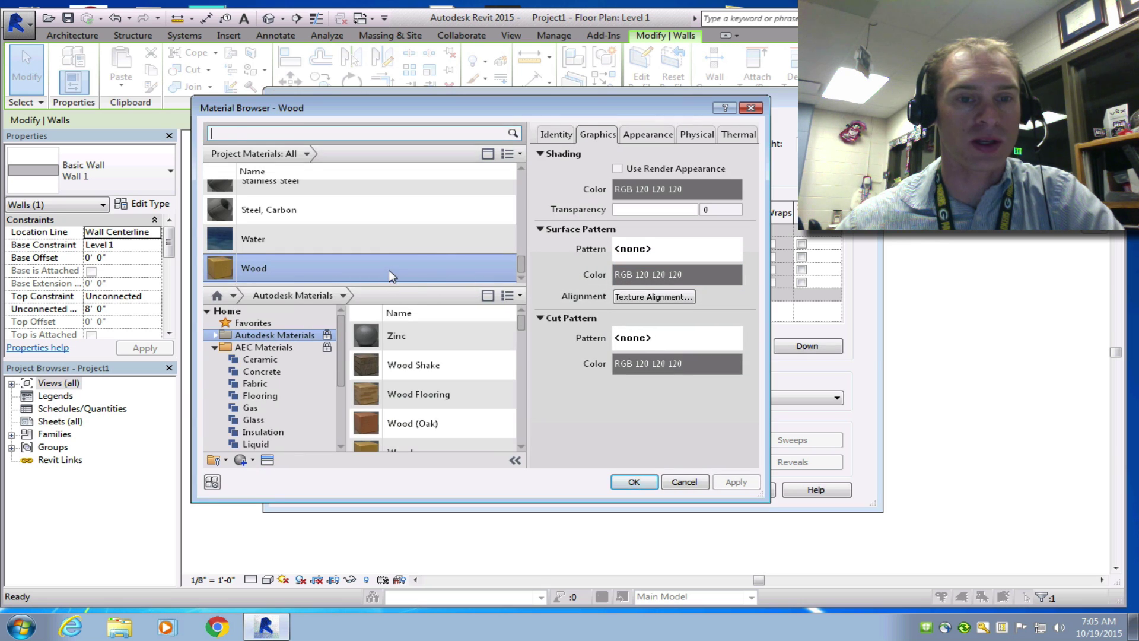
{"action": "left_click", "coordinate": [634, 481]}
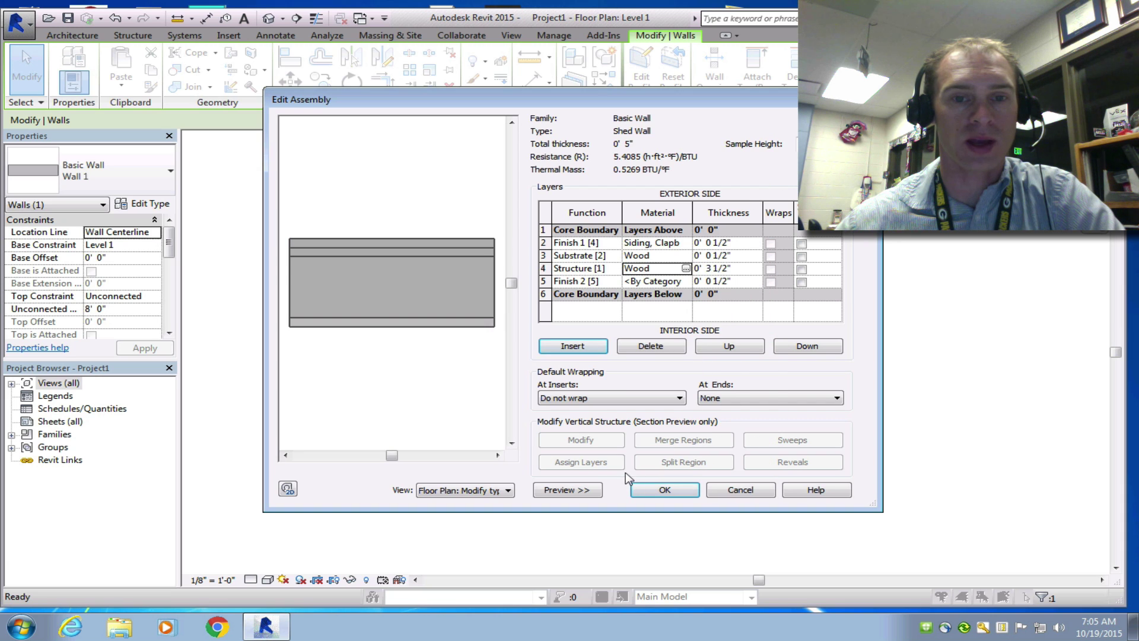
Step: Assign Plaster's Gypsum Wall Board to Finish 2, then accept the assembly and Type Properties
{"action": "left_click", "coordinate": [689, 281]}
{"action": "left_click", "coordinate": [686, 281]}
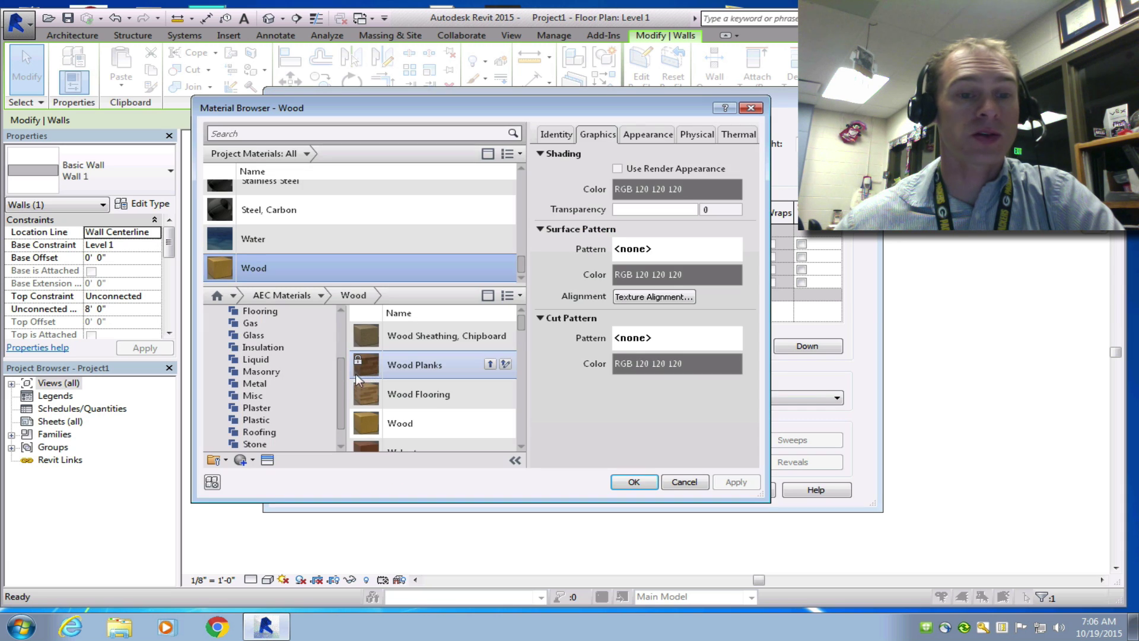
{"action": "left_click", "coordinate": [295, 409]}
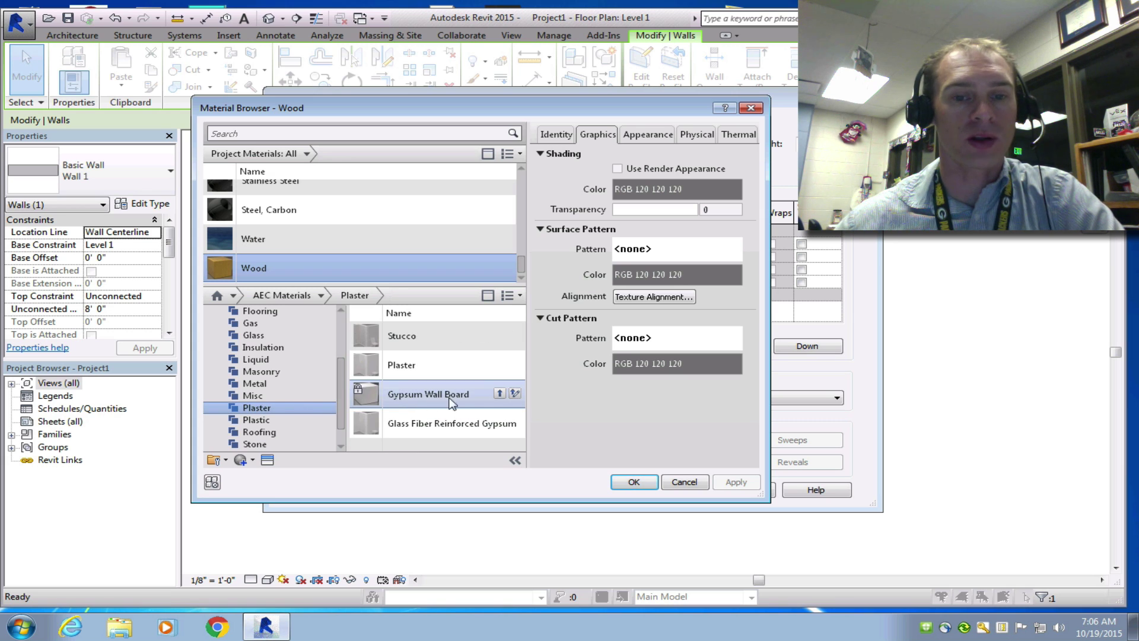
{"action": "left_click", "coordinate": [500, 393]}
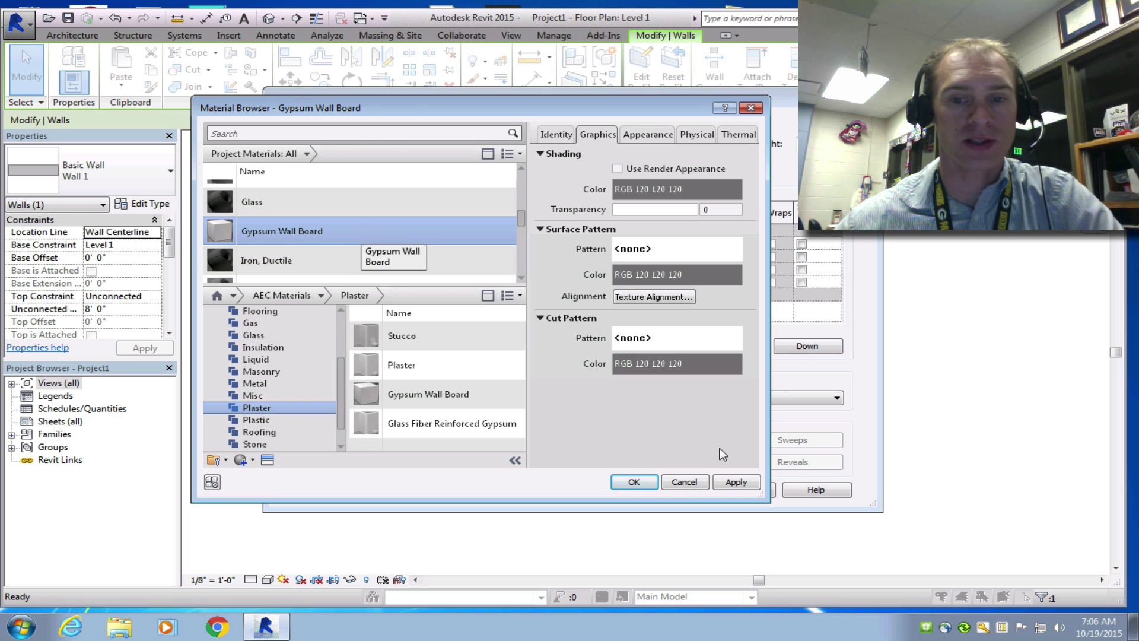
{"action": "left_click", "coordinate": [647, 485]}
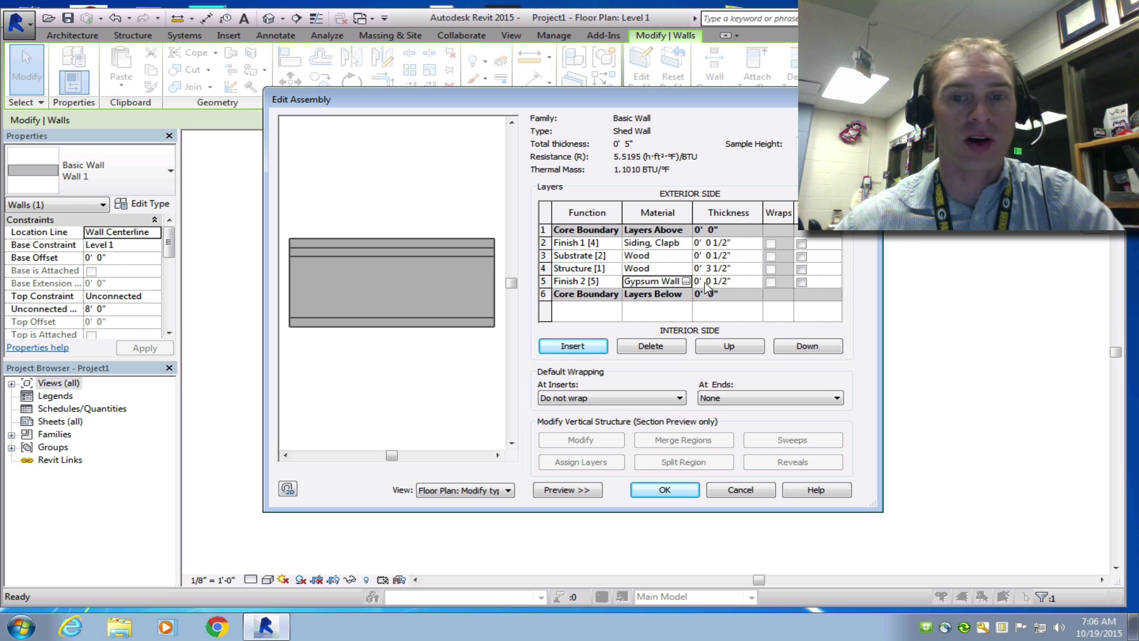
{"action": "left_click", "coordinate": [686, 494]}
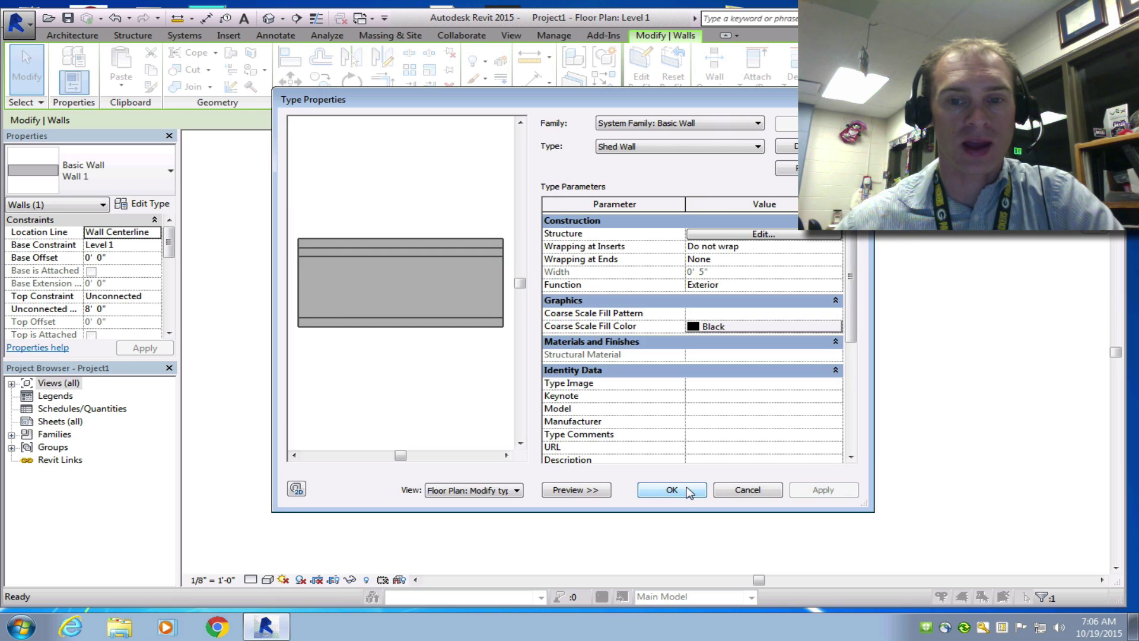
{"action": "left_click", "coordinate": [672, 490]}
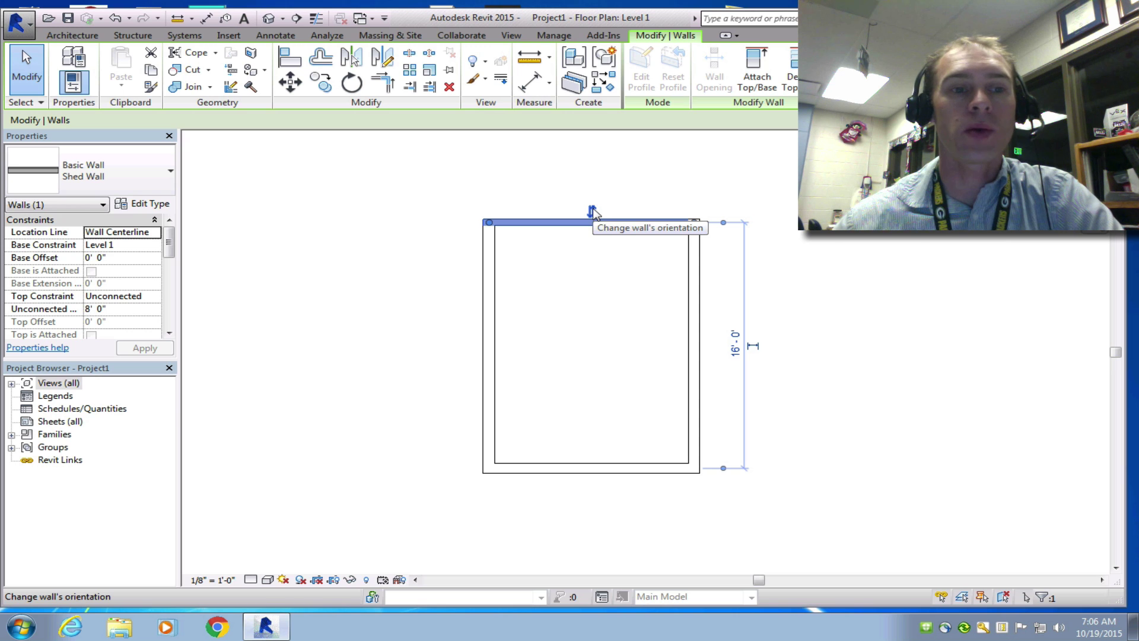
Step: Flip the top Shed Wall, then reopen its Structure assembly to review its Siding, Wood and Gypsum layers
{"action": "left_click", "coordinate": [592, 212]}
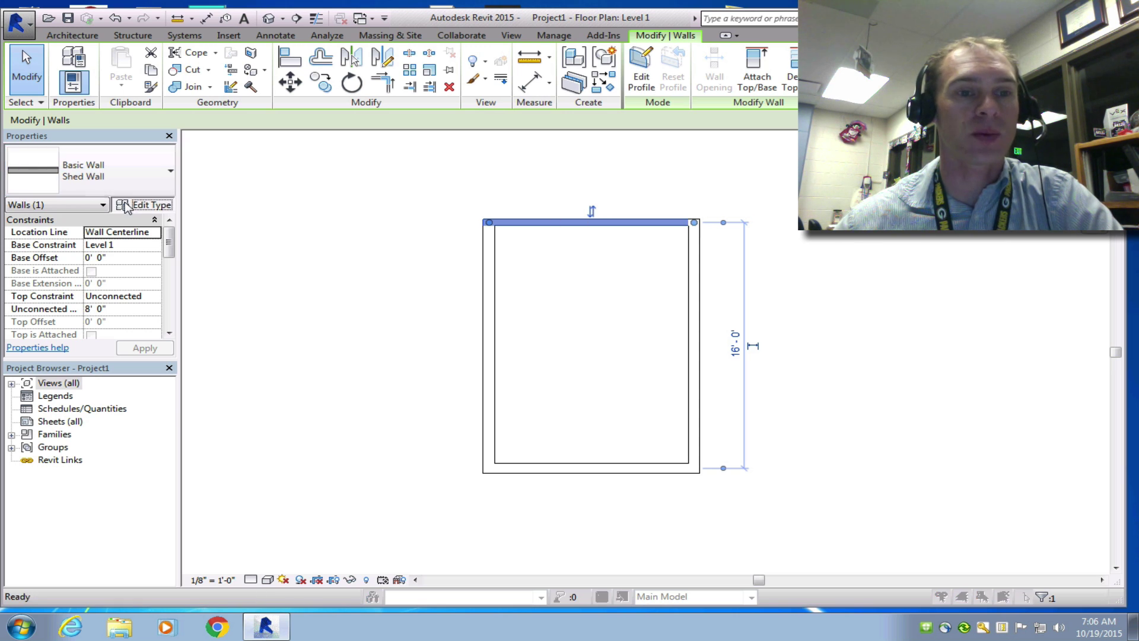
{"action": "left_click", "coordinate": [140, 204]}
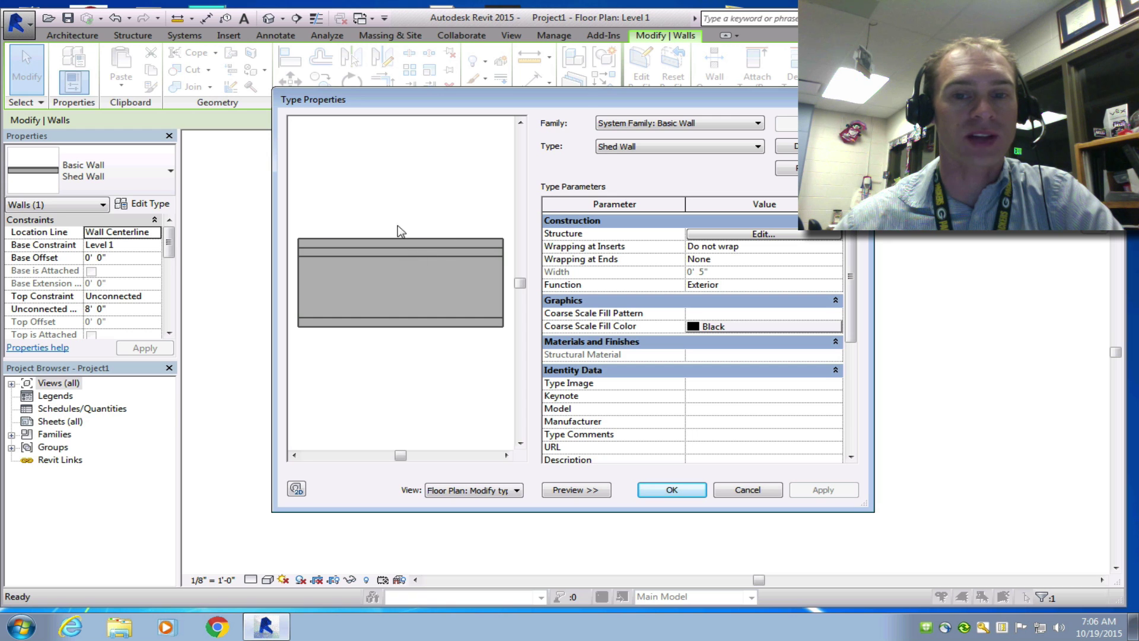
{"action": "left_click", "coordinate": [760, 234]}
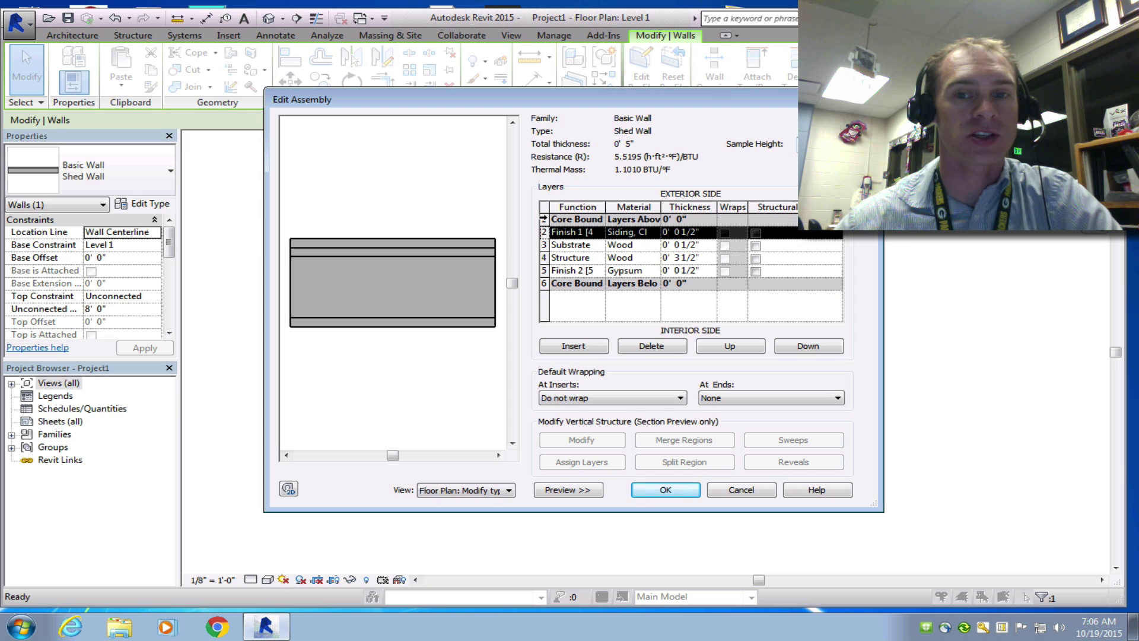
Step: Close the assembly dialogs without changes and switch the right-hand wall to Shed Wall
{"action": "left_click", "coordinate": [736, 492]}
{"action": "left_click", "coordinate": [737, 491]}
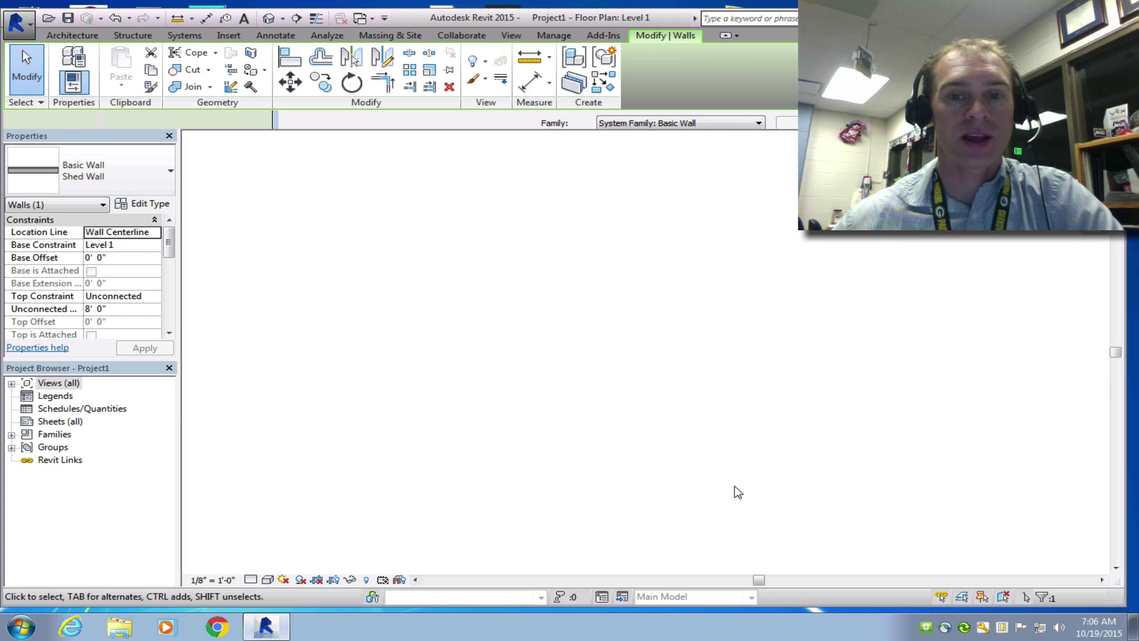
{"action": "left_click", "coordinate": [695, 324]}
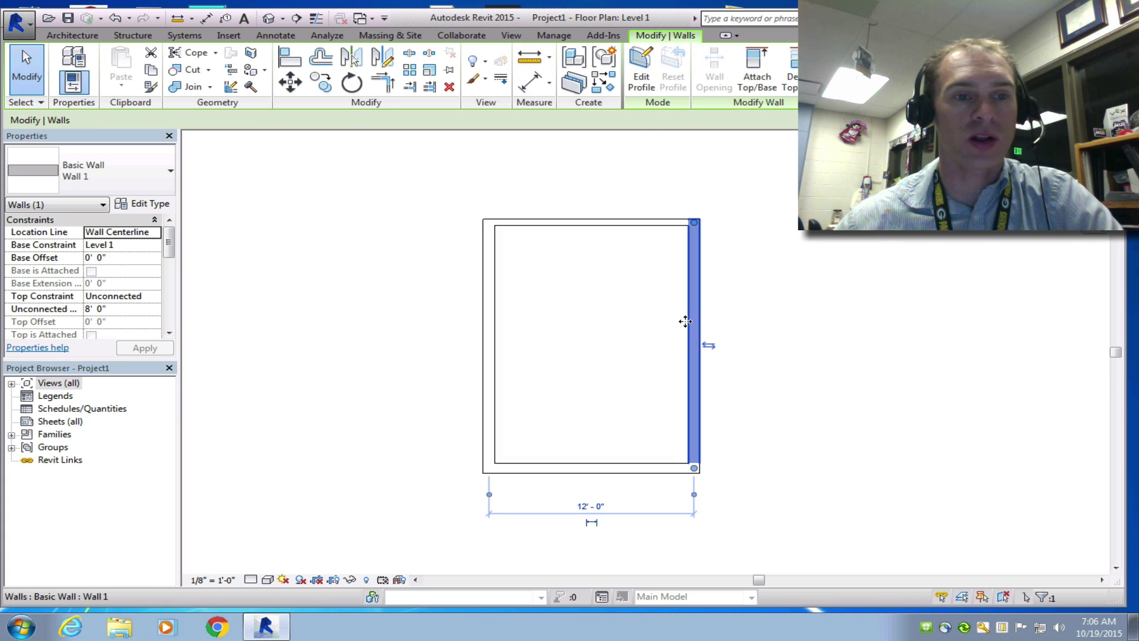
{"action": "left_click", "coordinate": [153, 181]}
{"action": "left_click", "coordinate": [129, 226]}
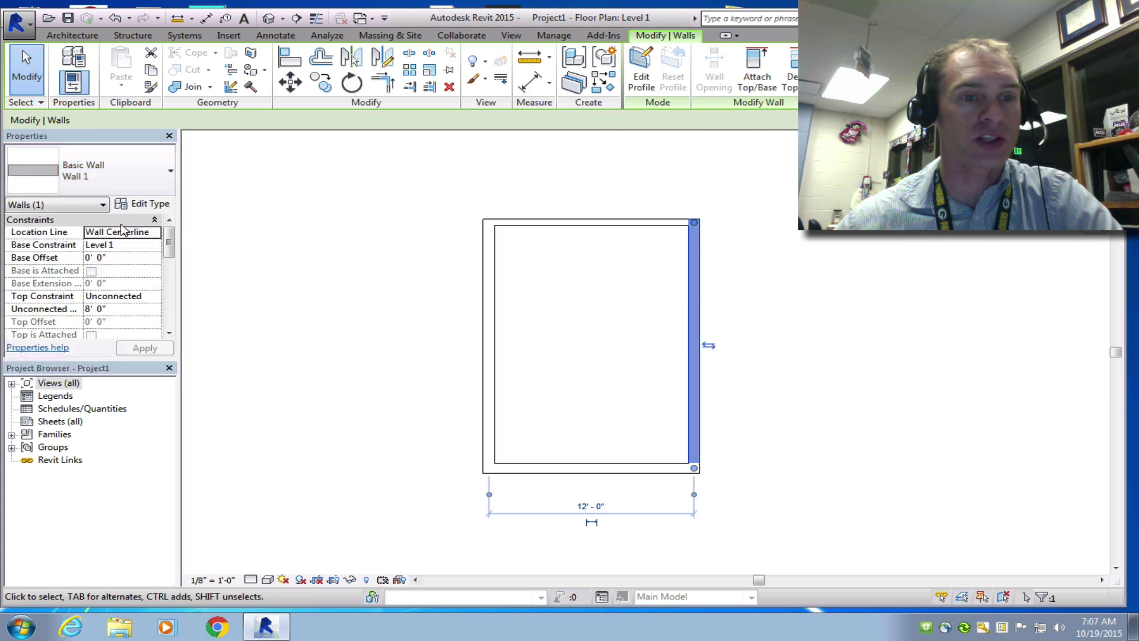
Step: Change the bottom and left walls to the Basic Wall: Shed Wall type
{"action": "left_click", "coordinate": [580, 468]}
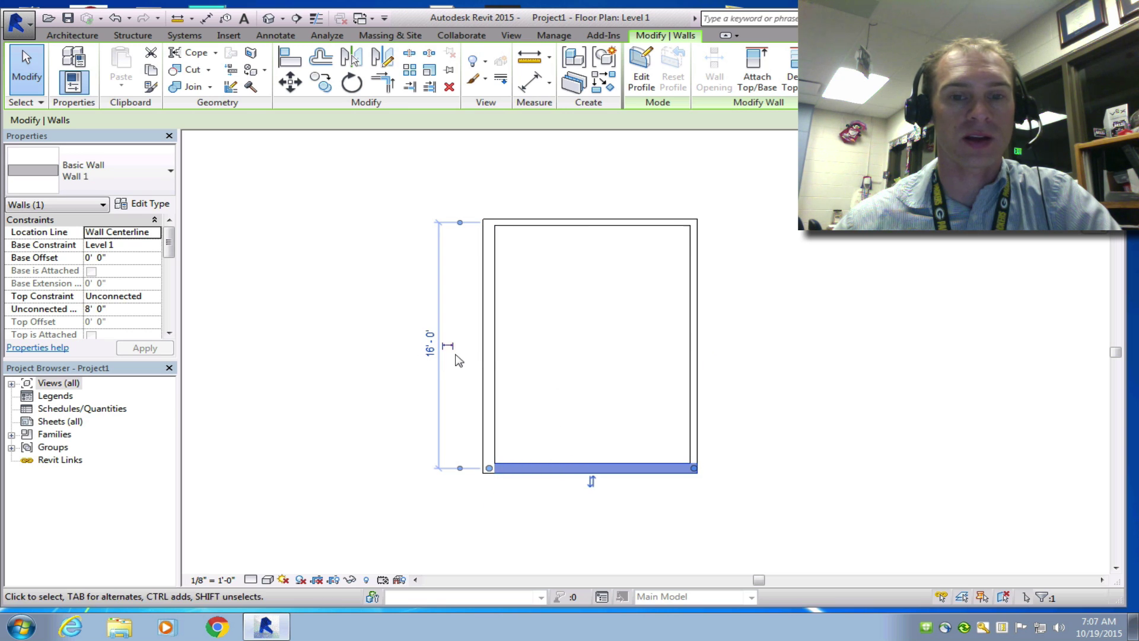
{"action": "left_click", "coordinate": [494, 350], "text": "ctrl"}
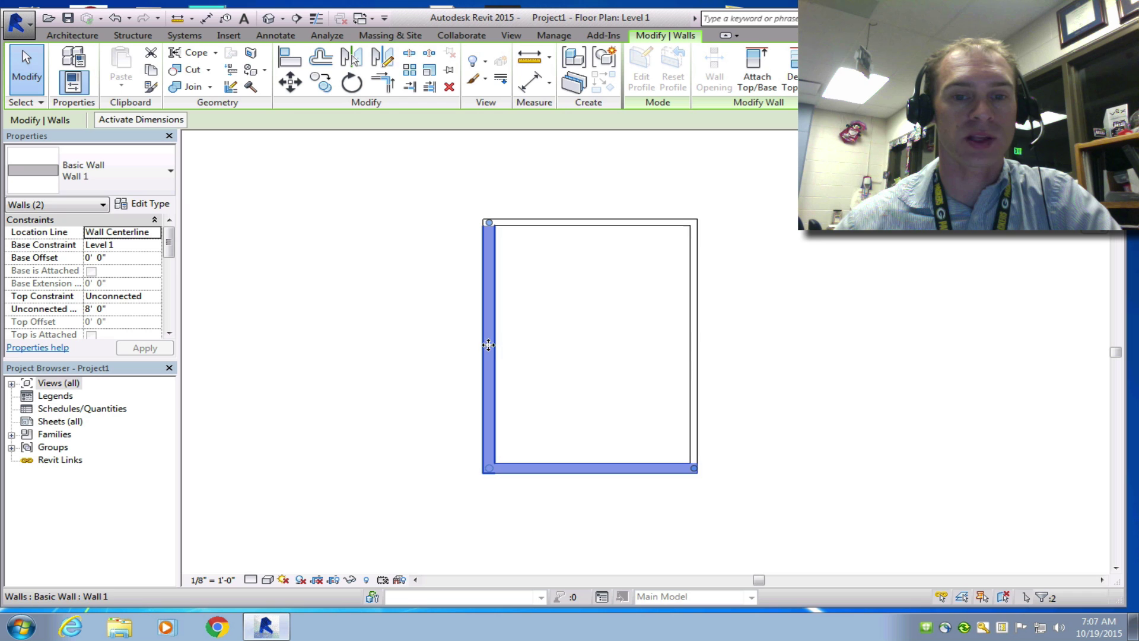
{"action": "left_click", "coordinate": [104, 184]}
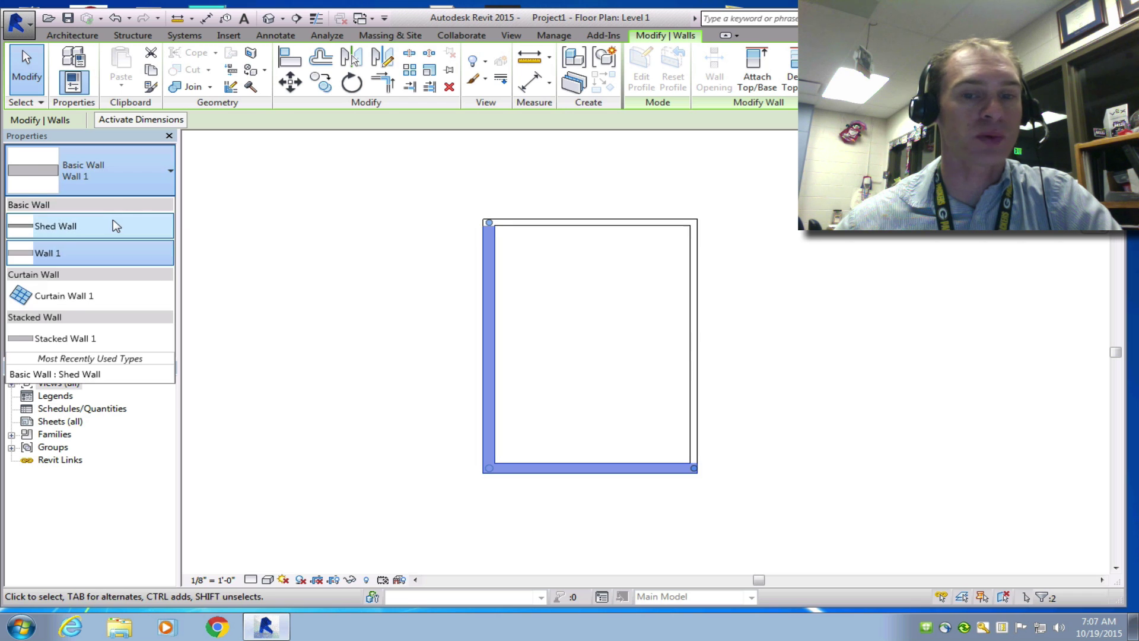
{"action": "left_click", "coordinate": [114, 225]}
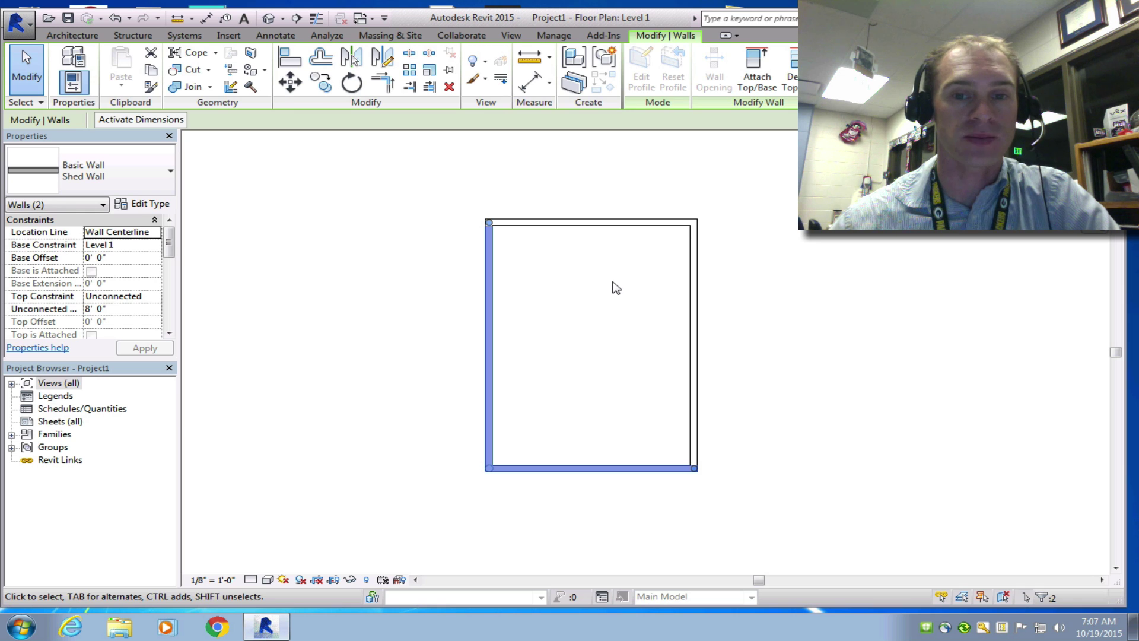
Step: Start the Wall tool with Shed Wall and duplicate that type as 'Interior Shed Wall'
{"action": "left_click", "coordinate": [613, 287]}
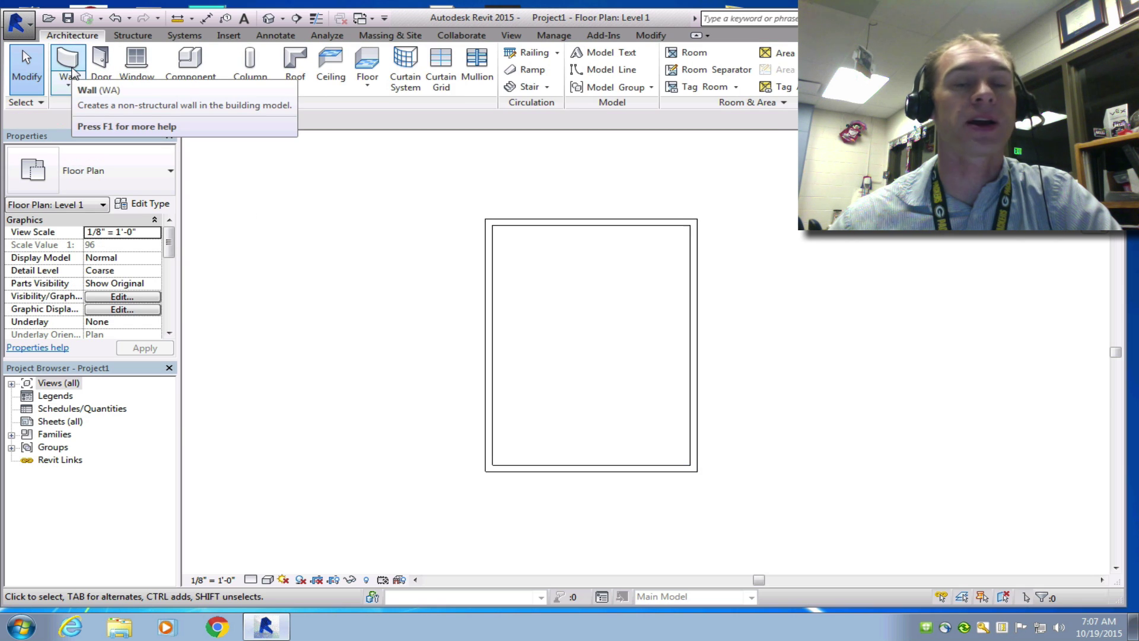
{"action": "left_click", "coordinate": [70, 70]}
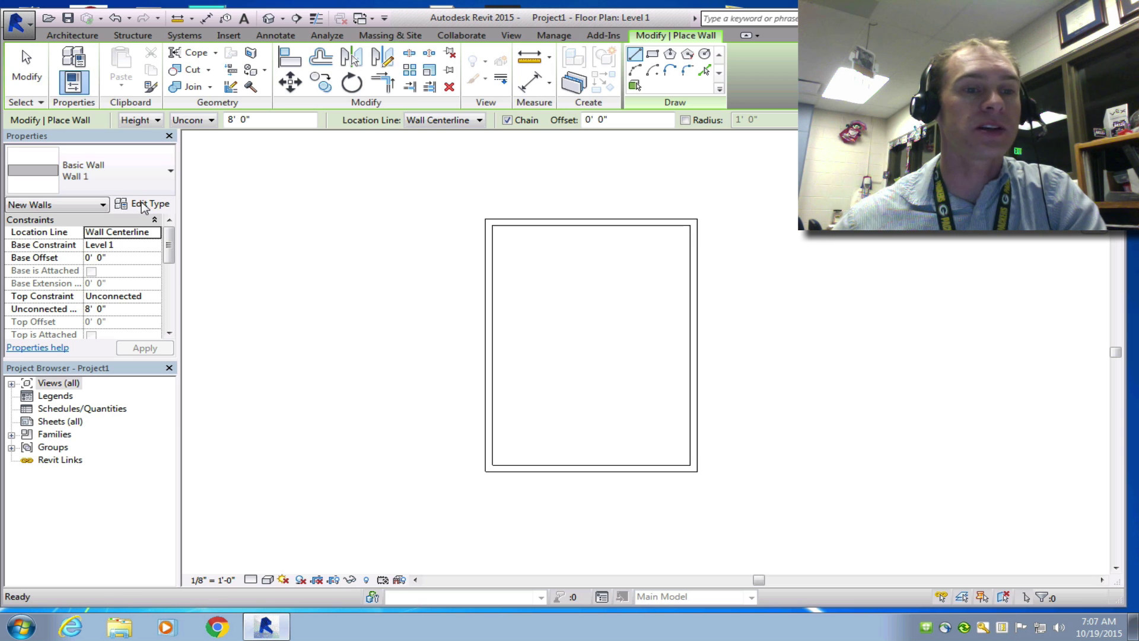
{"action": "left_click", "coordinate": [132, 176]}
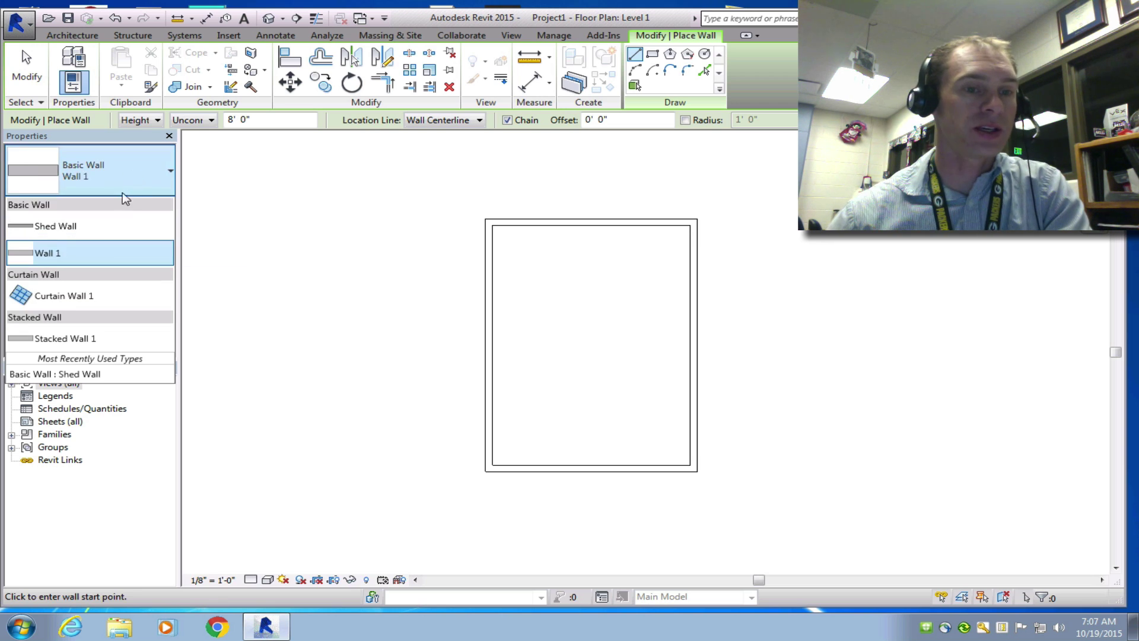
{"action": "left_click", "coordinate": [114, 225]}
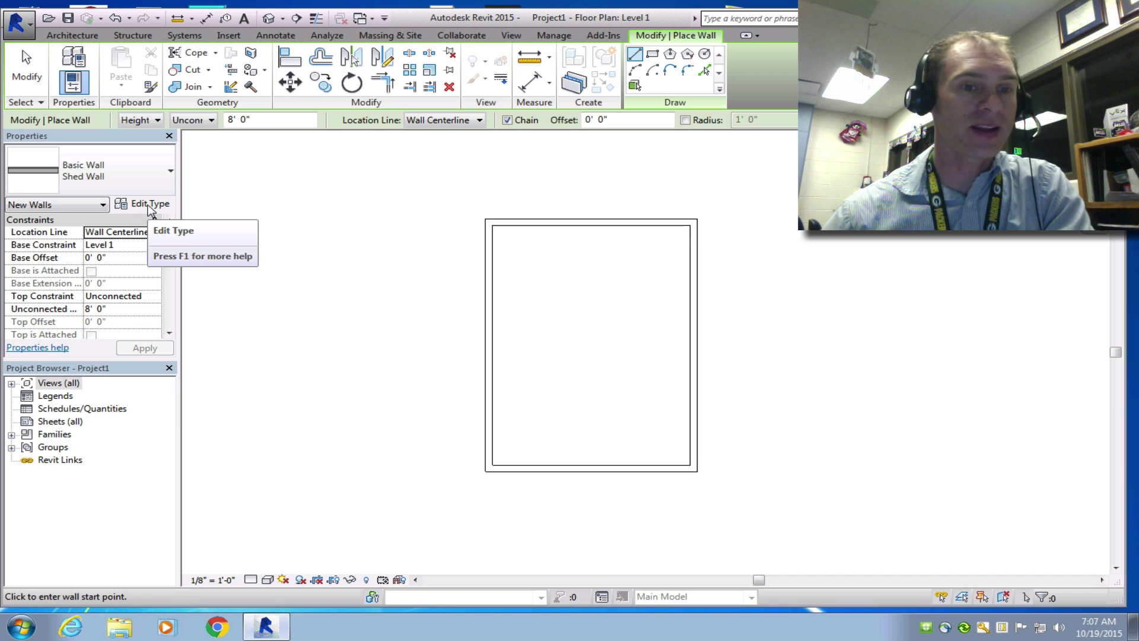
{"action": "left_click", "coordinate": [145, 204]}
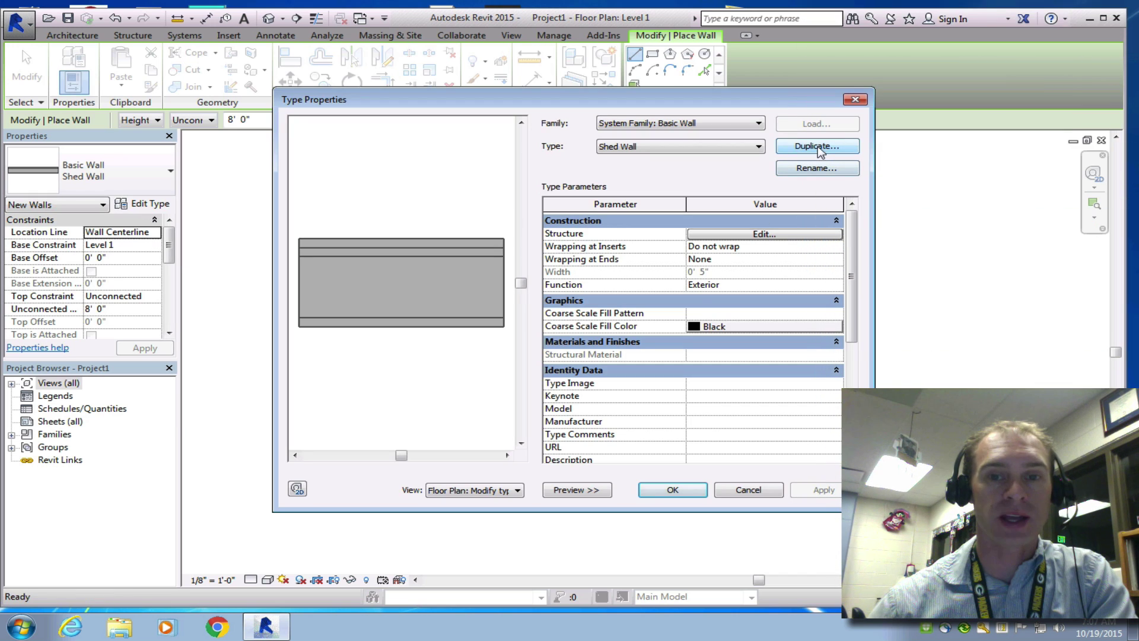
{"action": "left_click", "coordinate": [823, 146]}
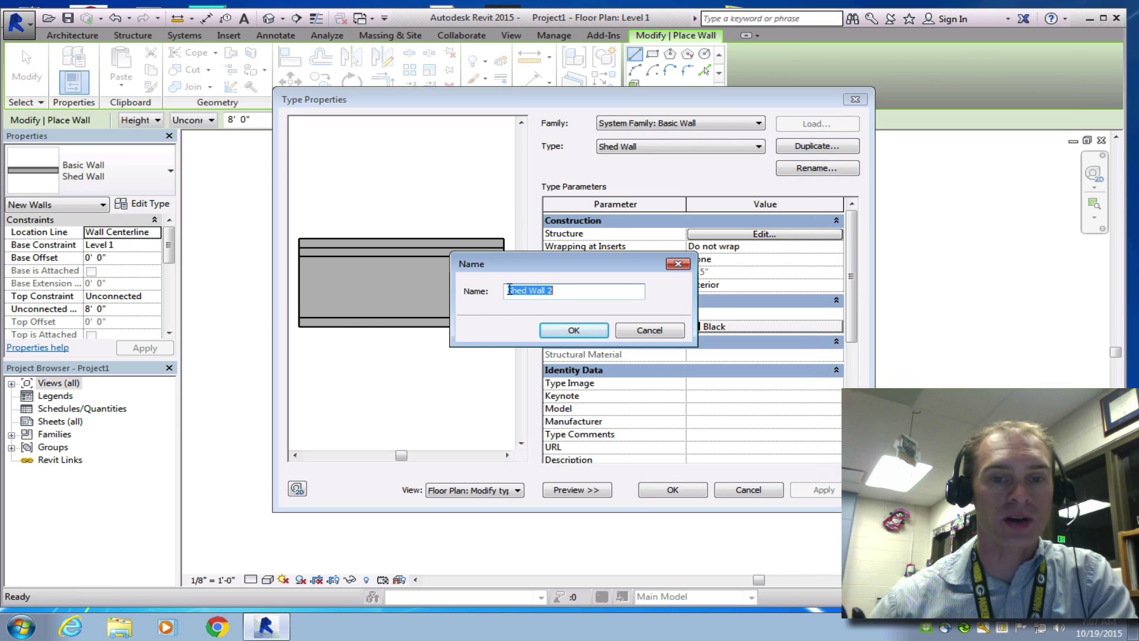
{"action": "left_click", "coordinate": [511, 292]}
{"action": "type", "text": "Interior"}
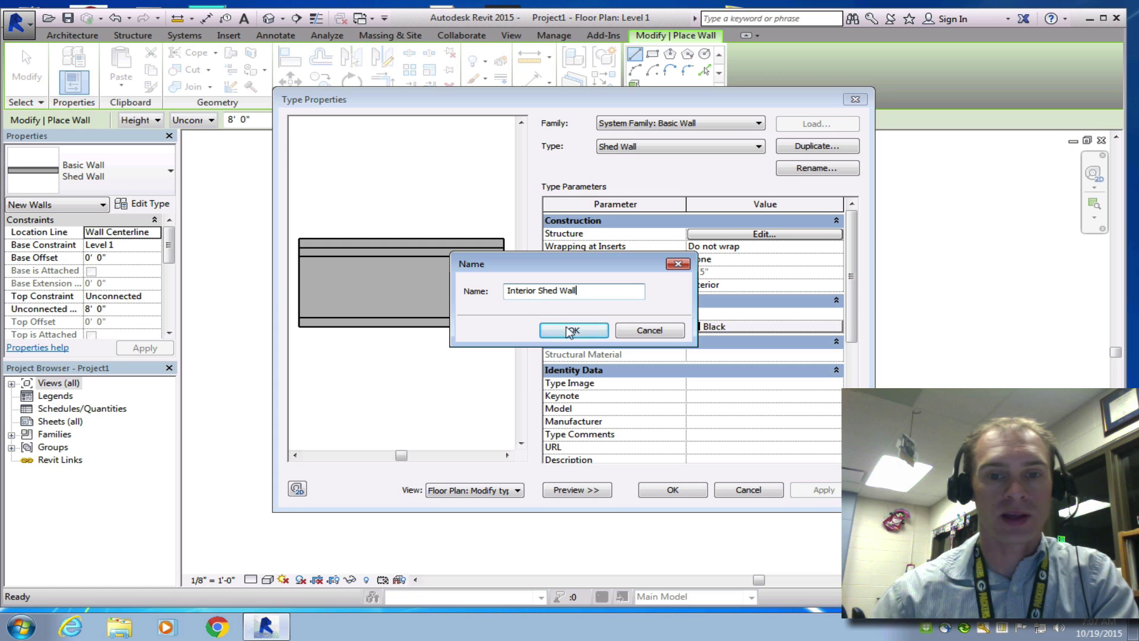
{"action": "left_click", "coordinate": [597, 331]}
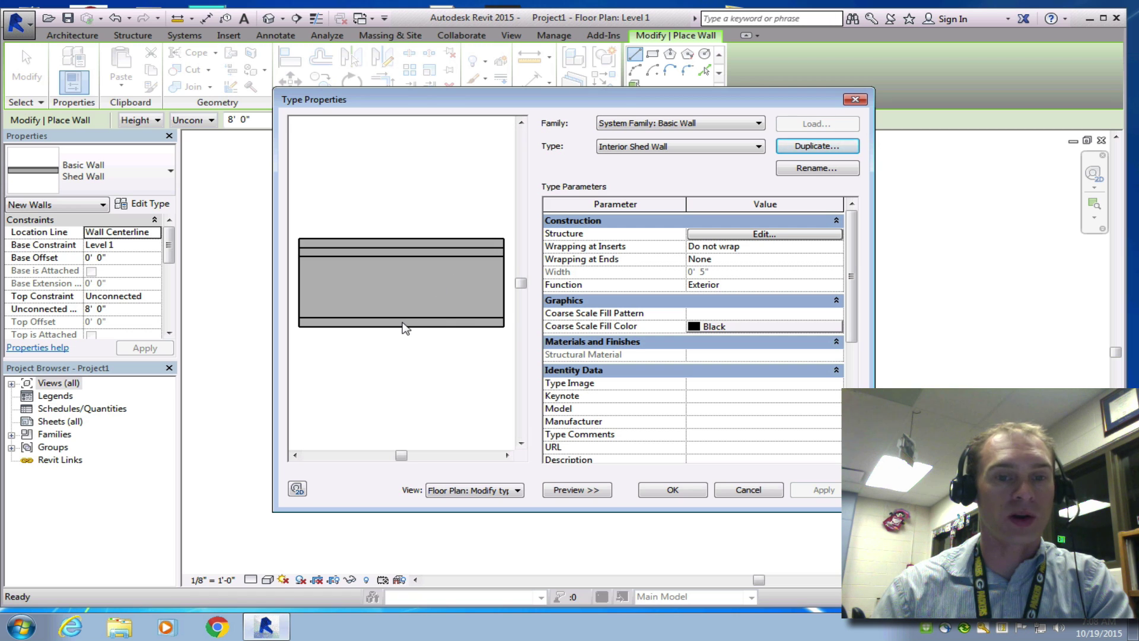
Step: Open Interior Shed Wall's layer structure and delete its Substrate layers
{"action": "left_click", "coordinate": [723, 235]}
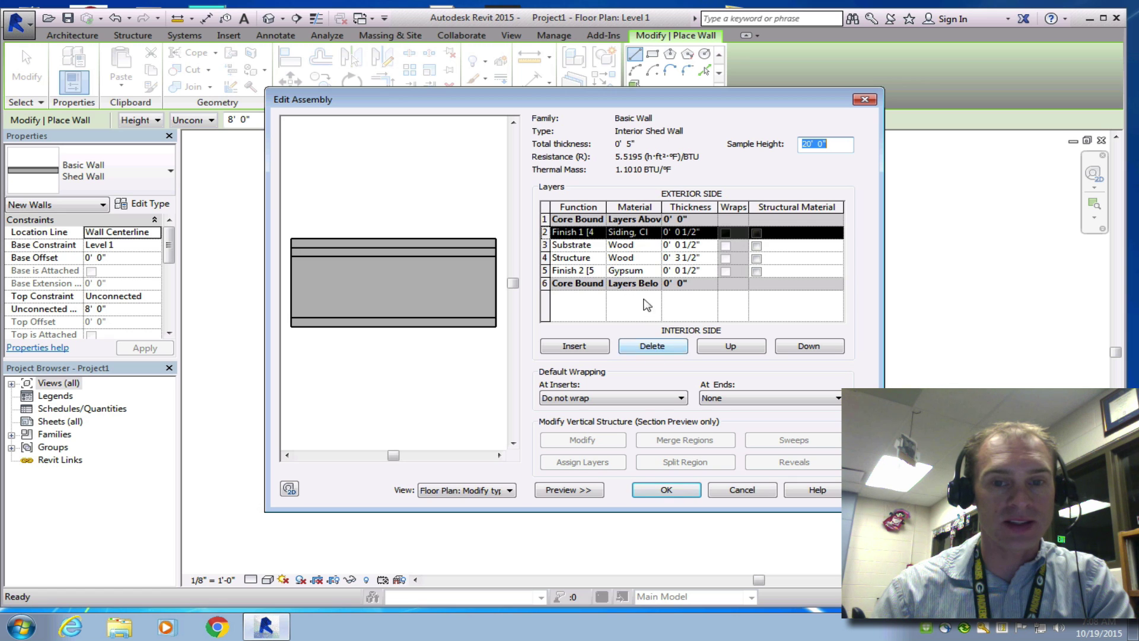
{"action": "left_click", "coordinate": [639, 347]}
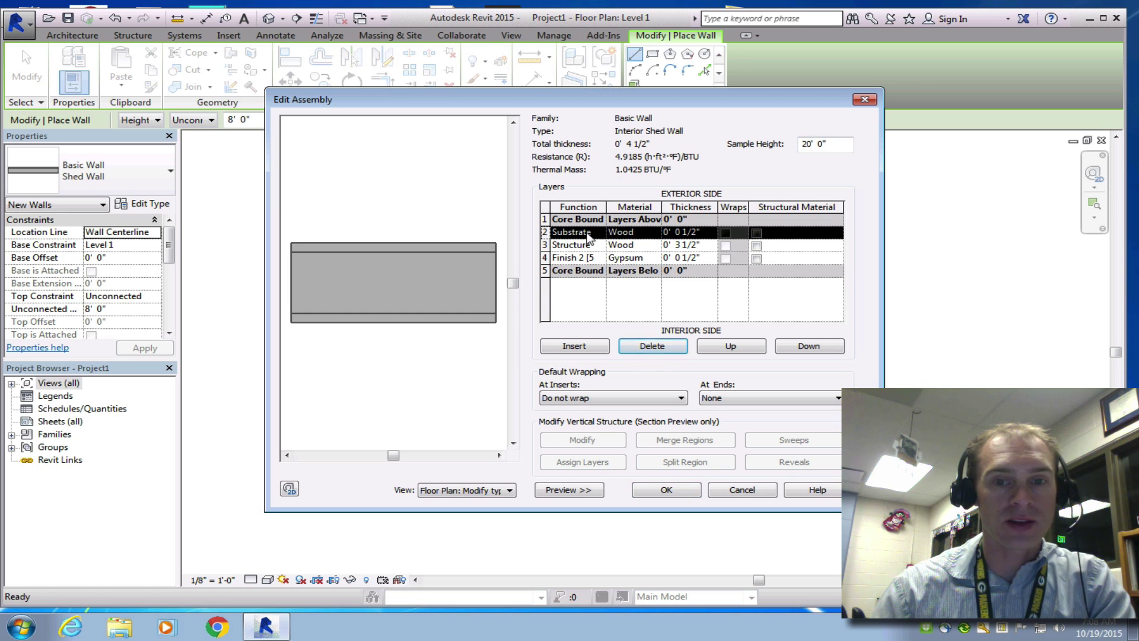
{"action": "left_click", "coordinate": [643, 347]}
Step: Insert a 1/2" Finish 2 layer of Gypsum Wall Board and accept the structure
{"action": "left_click", "coordinate": [600, 347]}
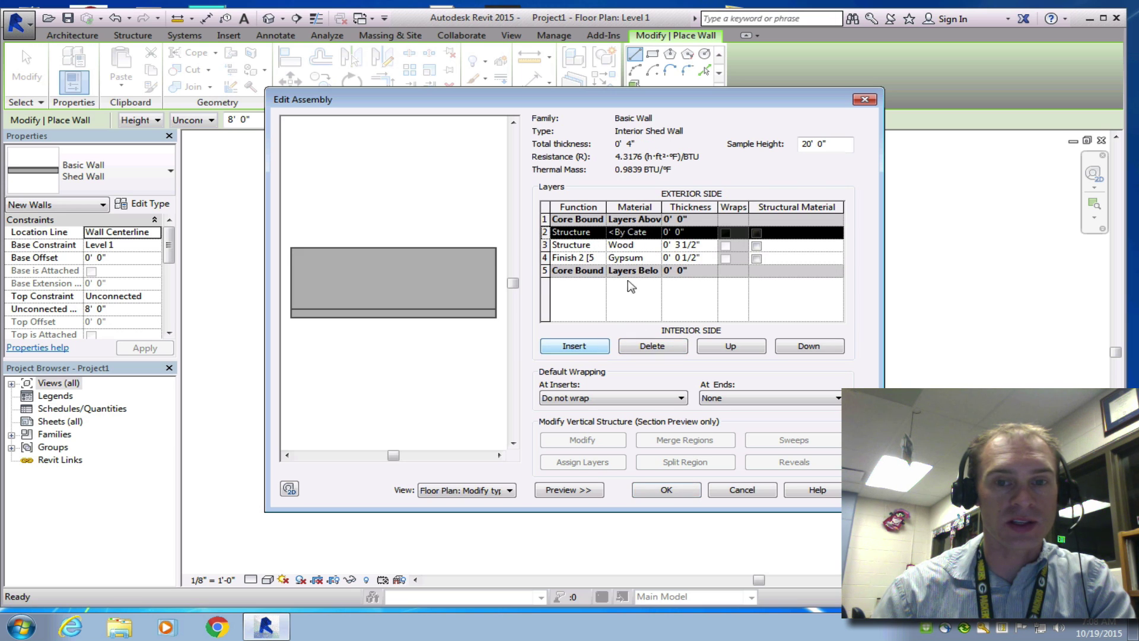
{"action": "left_click", "coordinate": [680, 232]}
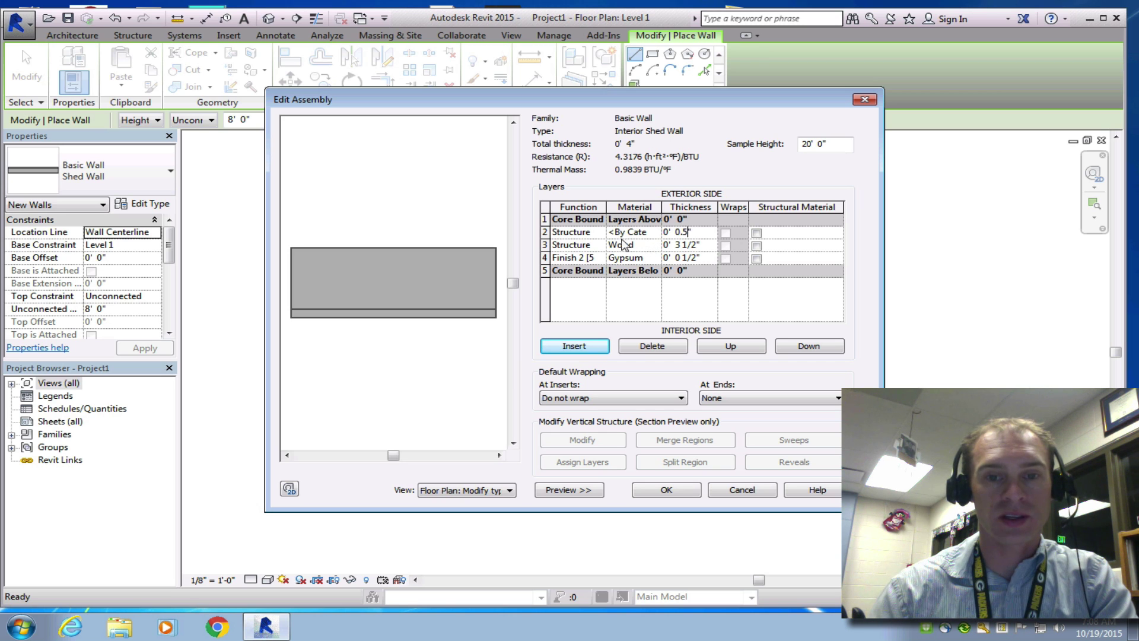
{"action": "left_click", "coordinate": [602, 234]}
{"action": "left_click", "coordinate": [599, 232]}
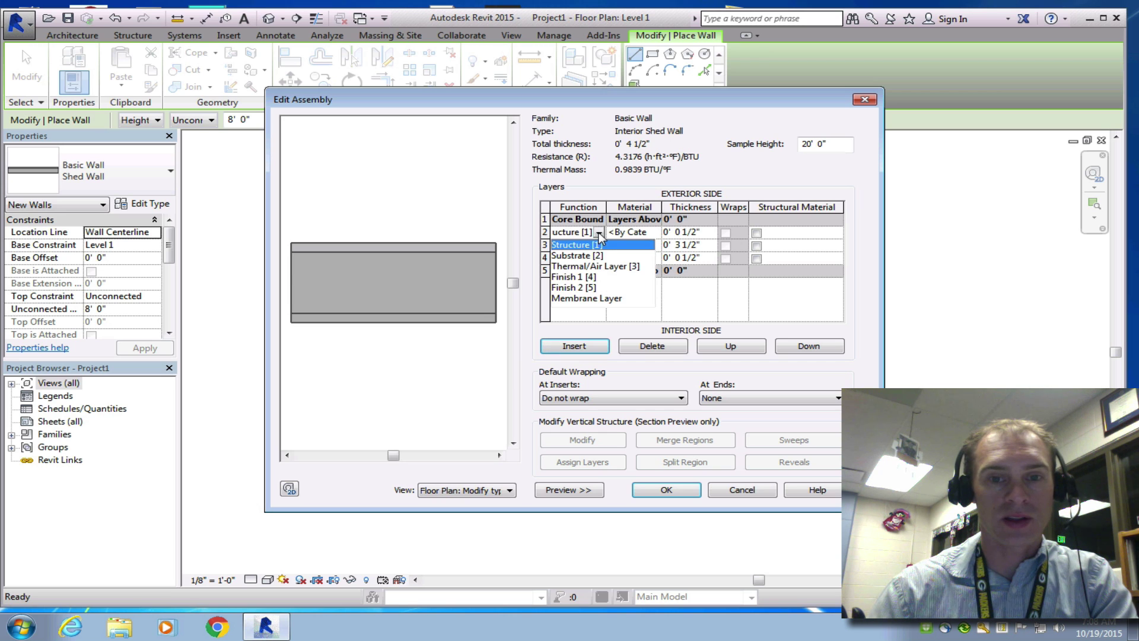
{"action": "left_click", "coordinate": [591, 288]}
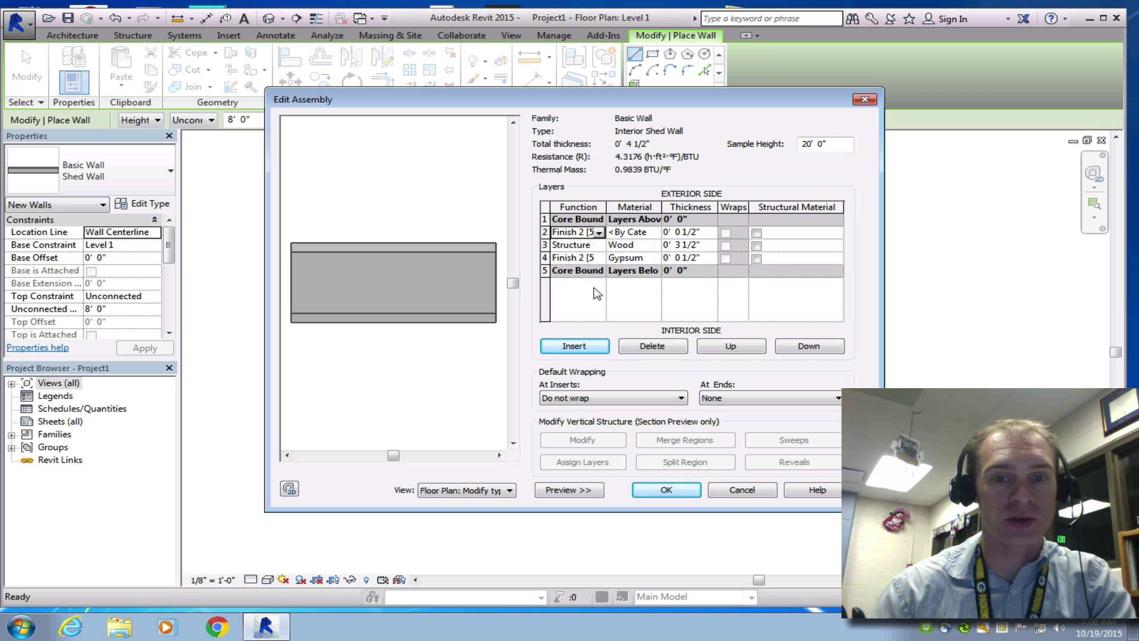
{"action": "left_click", "coordinate": [659, 232]}
{"action": "left_click", "coordinate": [657, 232]}
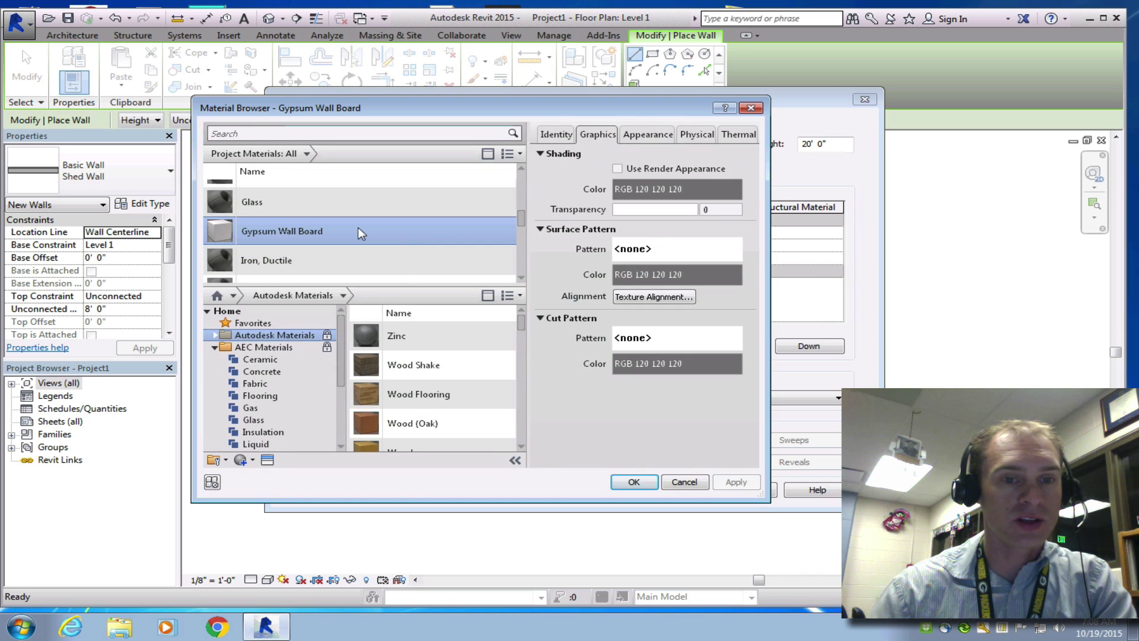
{"action": "left_click", "coordinate": [633, 481]}
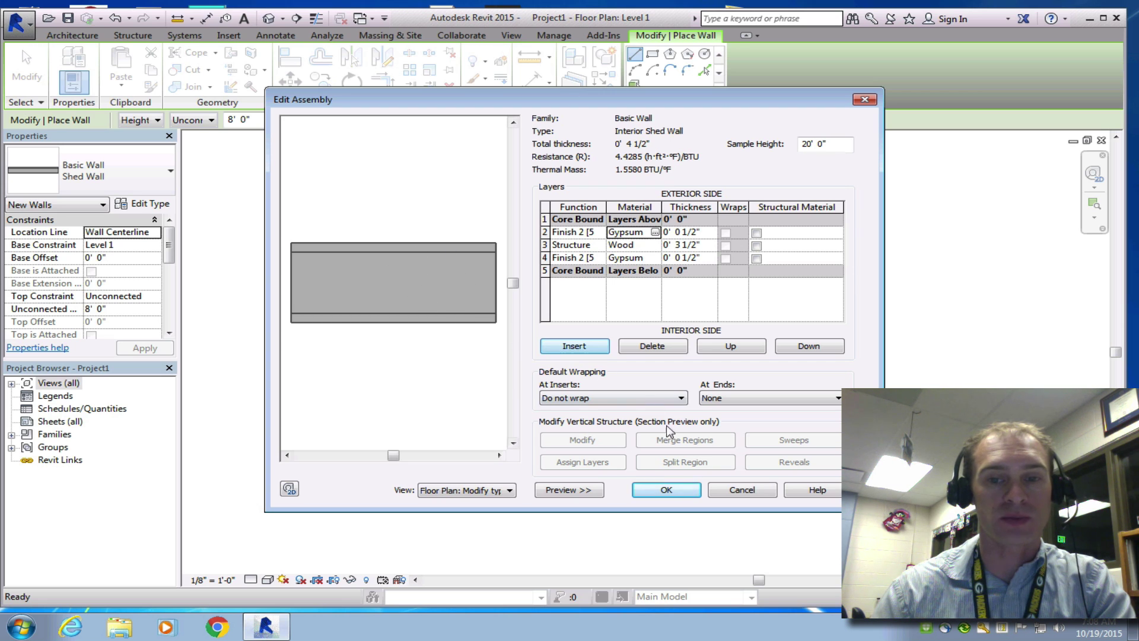
{"action": "left_click", "coordinate": [680, 491]}
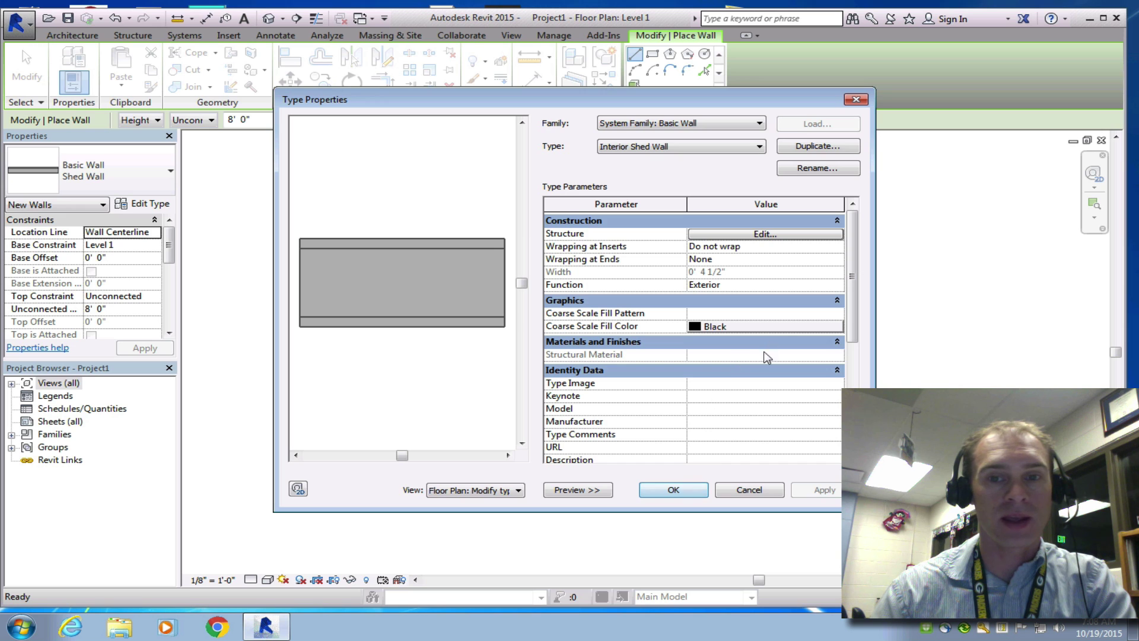
Step: Draw an Interior Shed Wall down from the top wall, then across to the left wall
{"action": "left_click", "coordinate": [697, 495]}
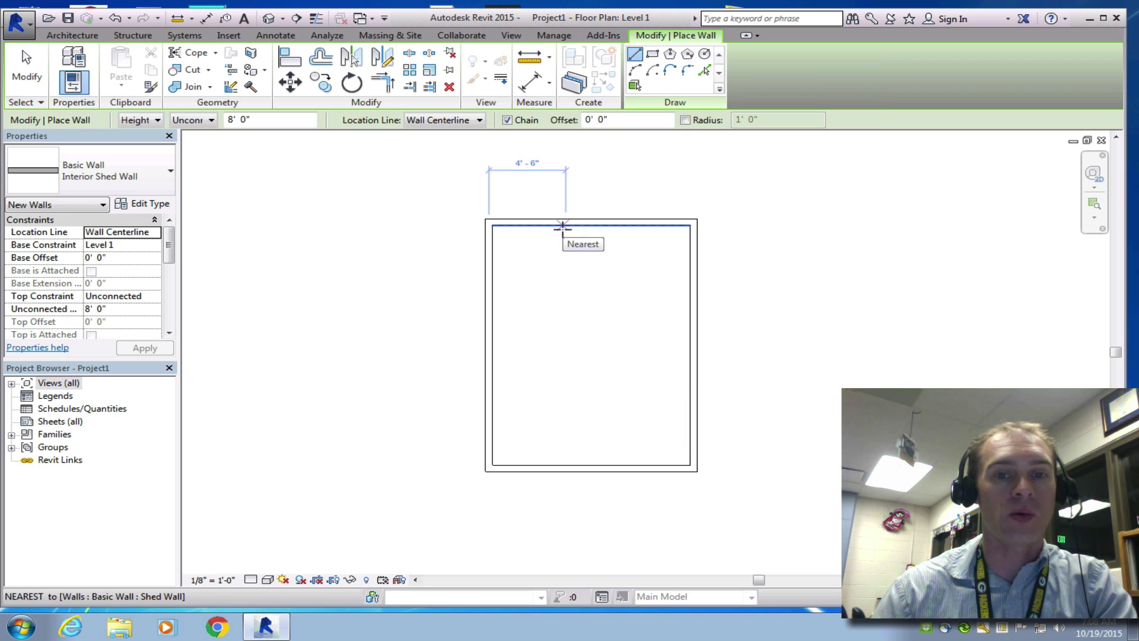
{"action": "left_click", "coordinate": [563, 226]}
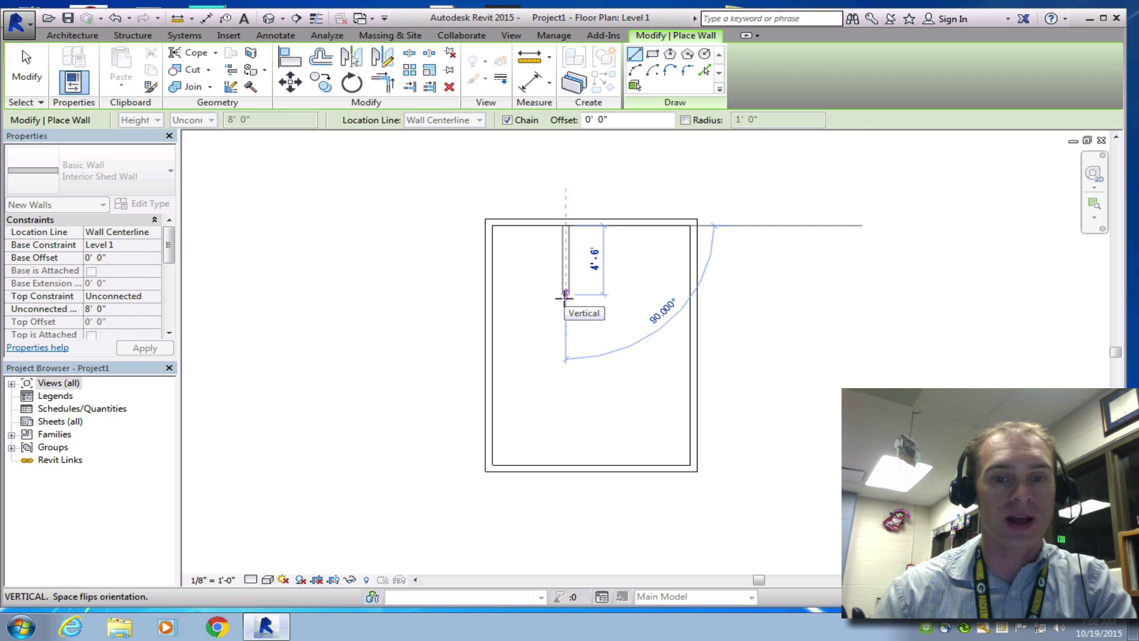
{"action": "left_click", "coordinate": [565, 294]}
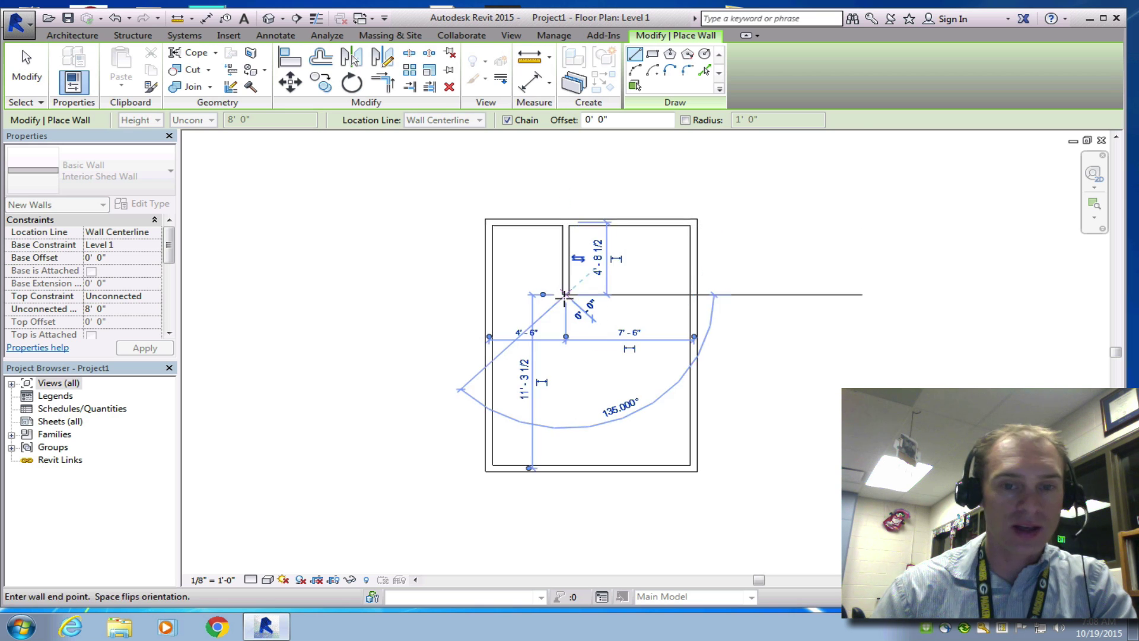
{"action": "left_click", "coordinate": [493, 295]}
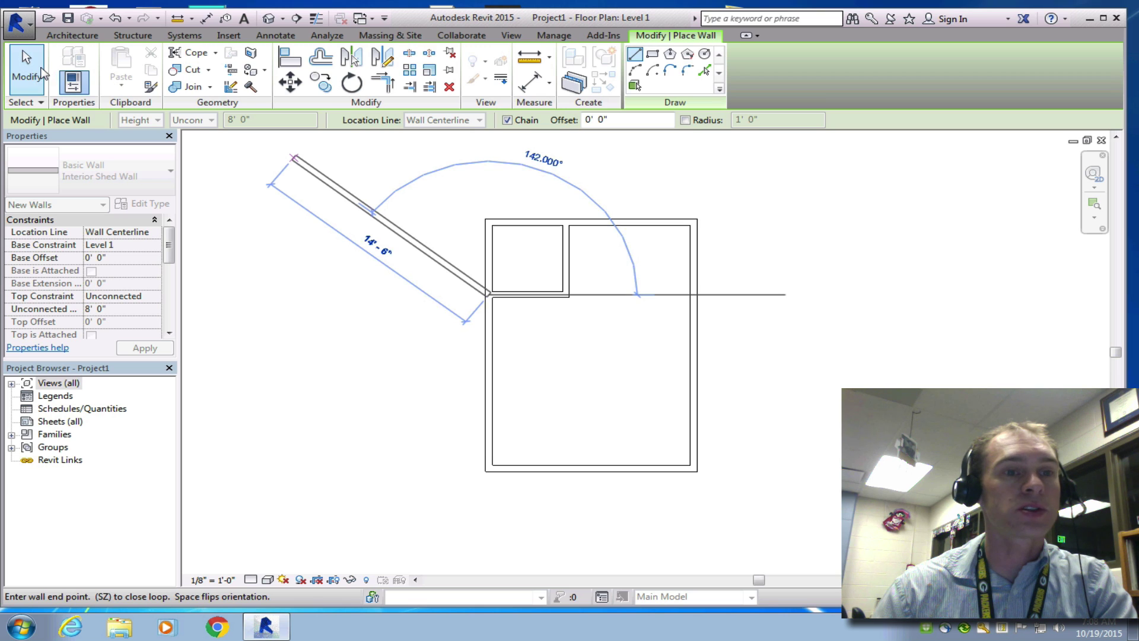
{"action": "left_click", "coordinate": [26, 68]}
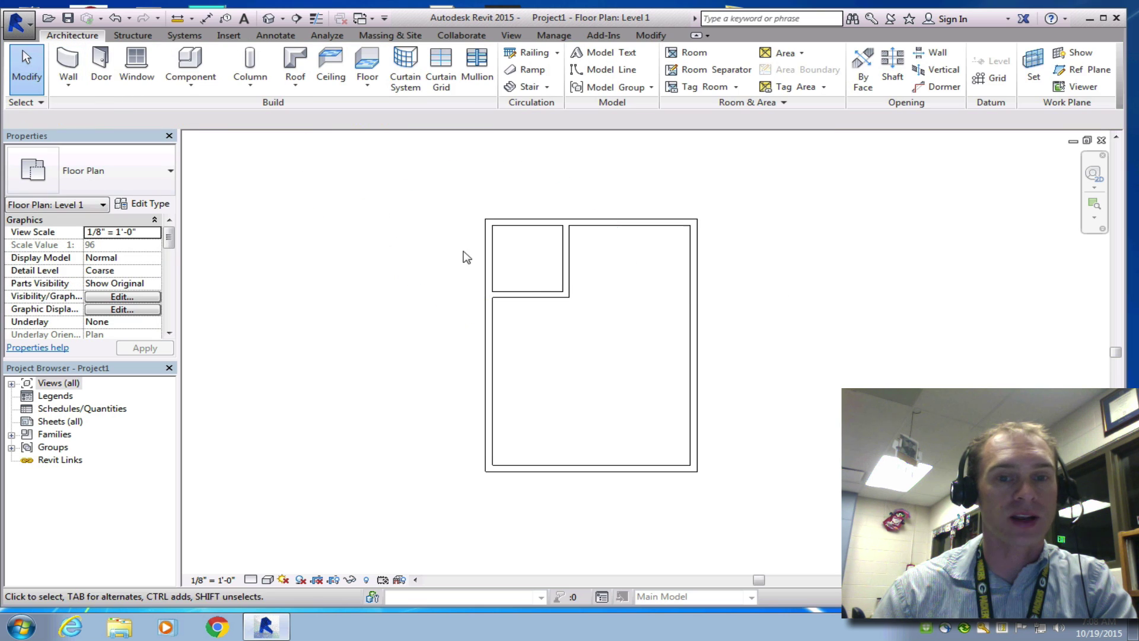